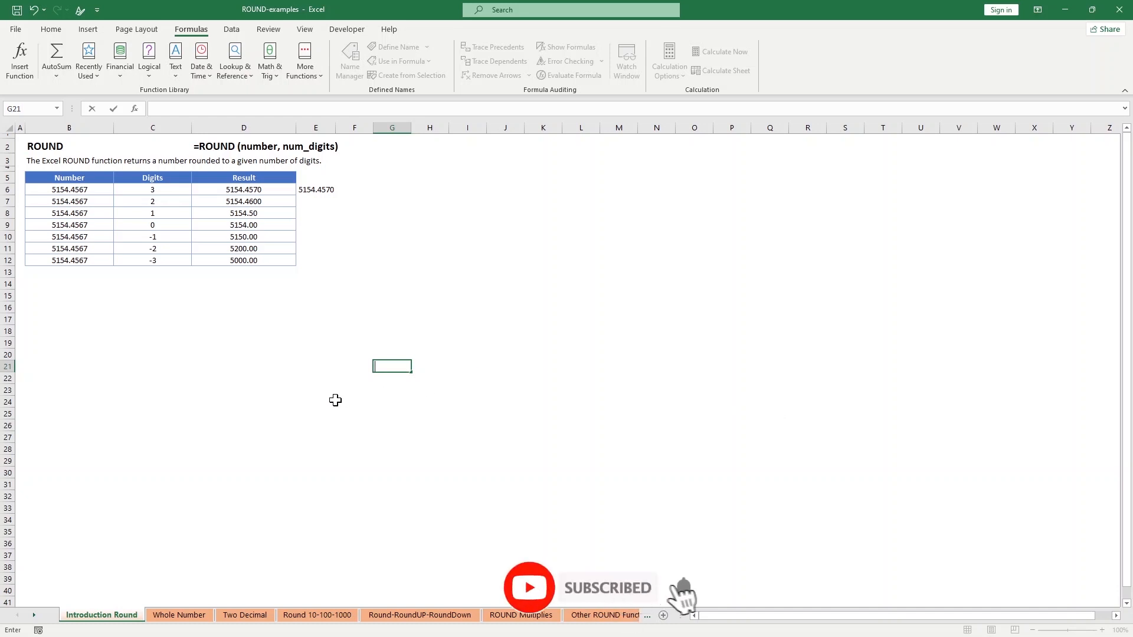
# Clear the existing ROUND formula from cell E6 beside the results table
pyautogui.click(241, 384)
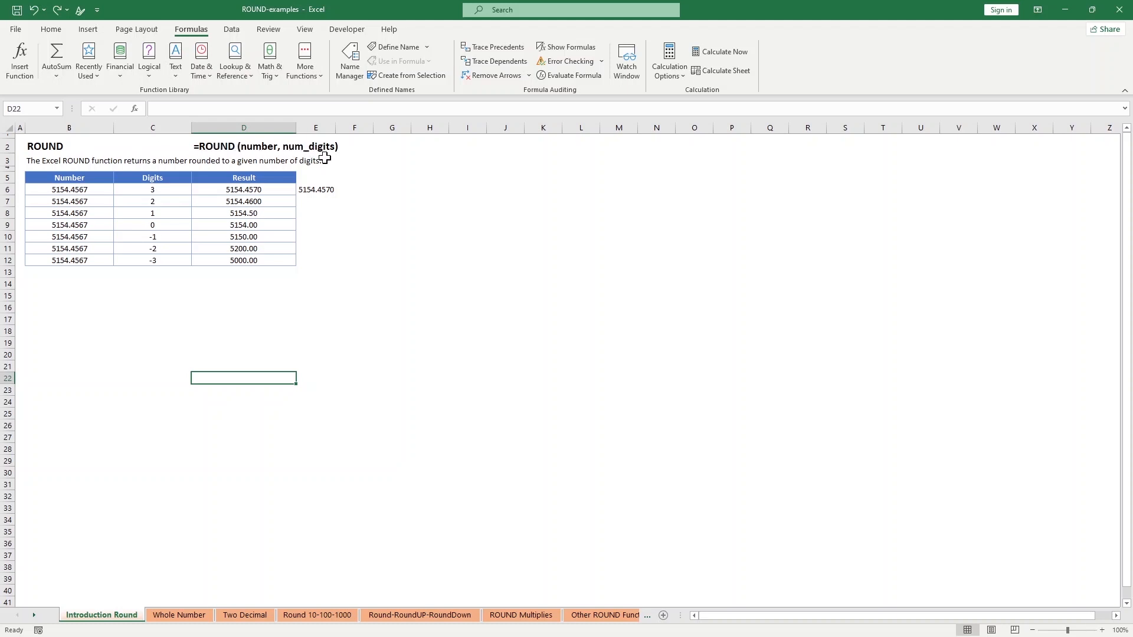
pyautogui.click(328, 194)
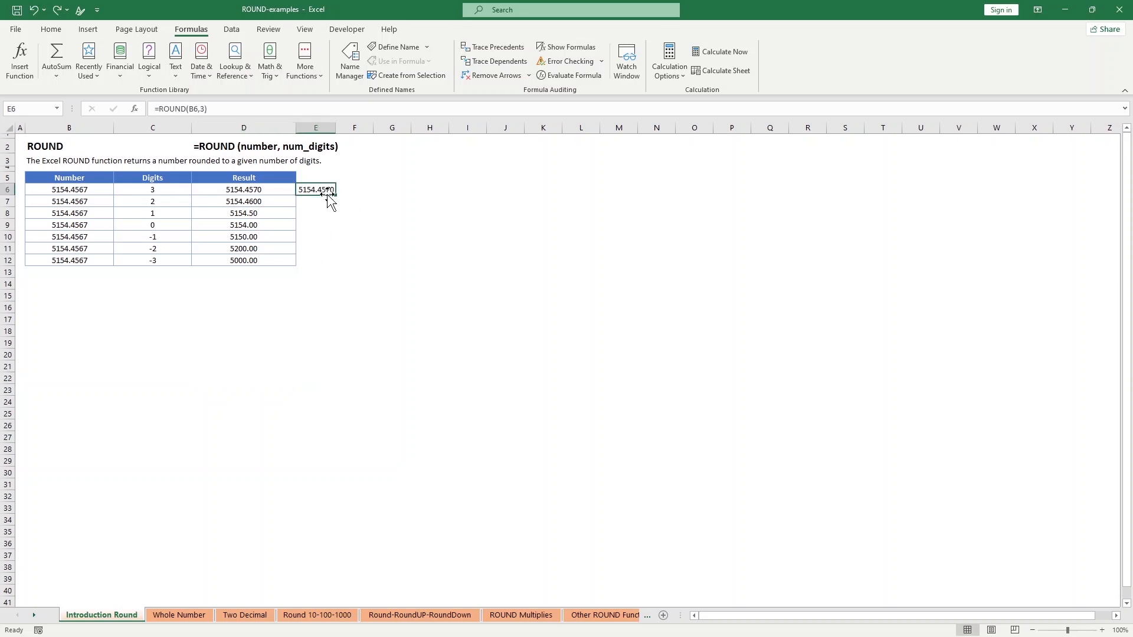
pyautogui.press('BackSpace')
pyautogui.click(357, 285)
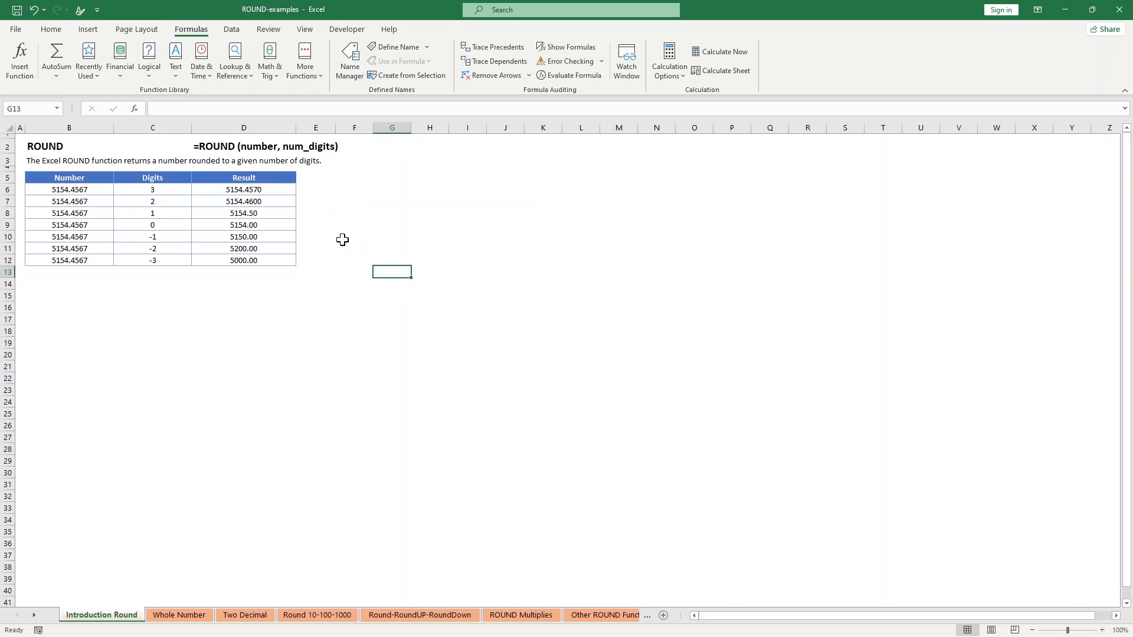
pyautogui.click(81, 190)
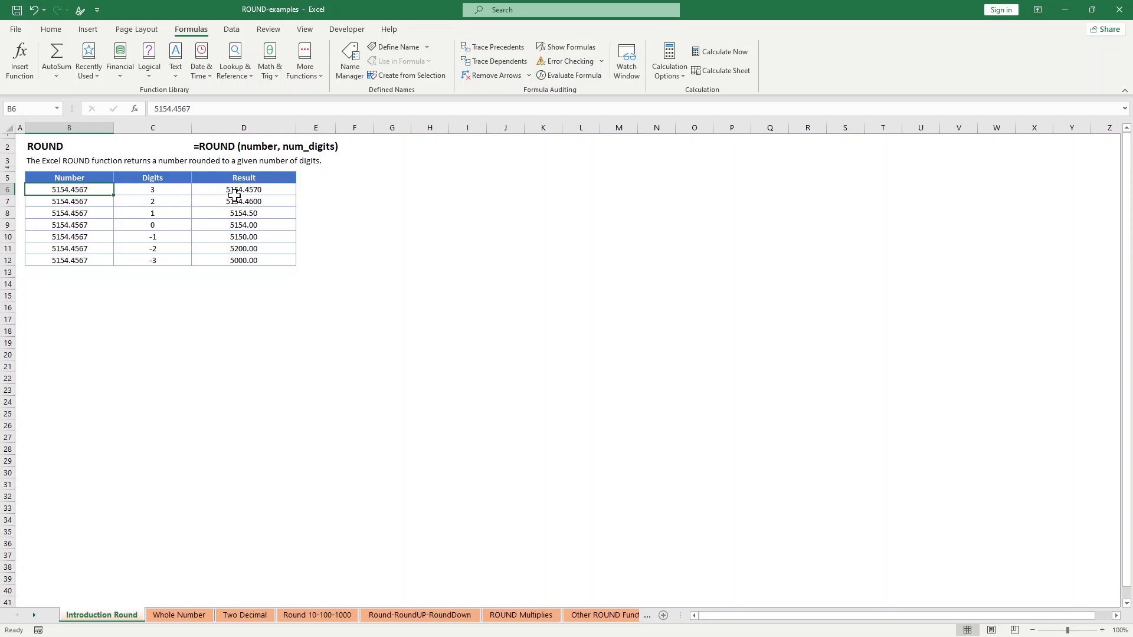
pyautogui.click(277, 248)
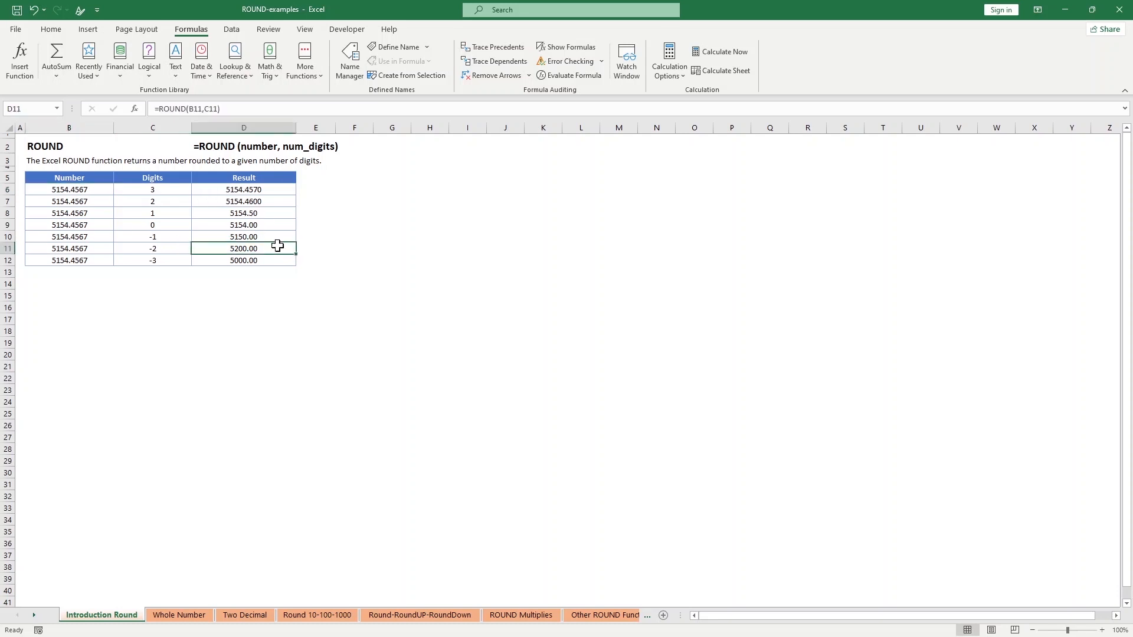
pyautogui.click(159, 189)
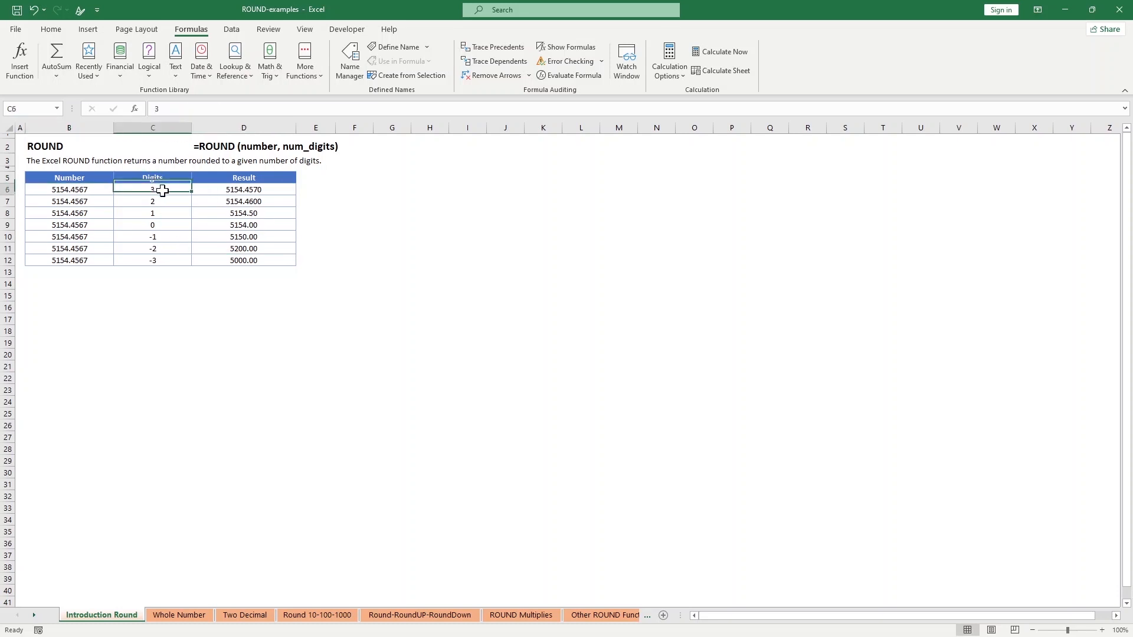
pyautogui.click(175, 212)
pyautogui.click(169, 247)
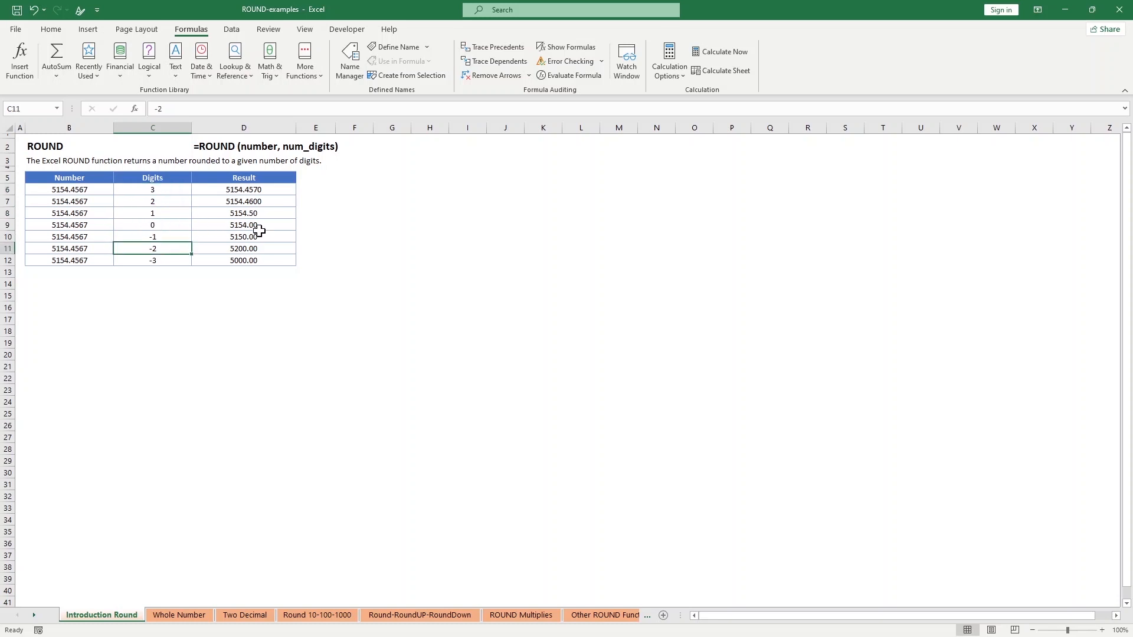
# Enter the formula =ROUND(B6,0) in cell E6 to round the first number to zero digits
pyautogui.click(311, 191)
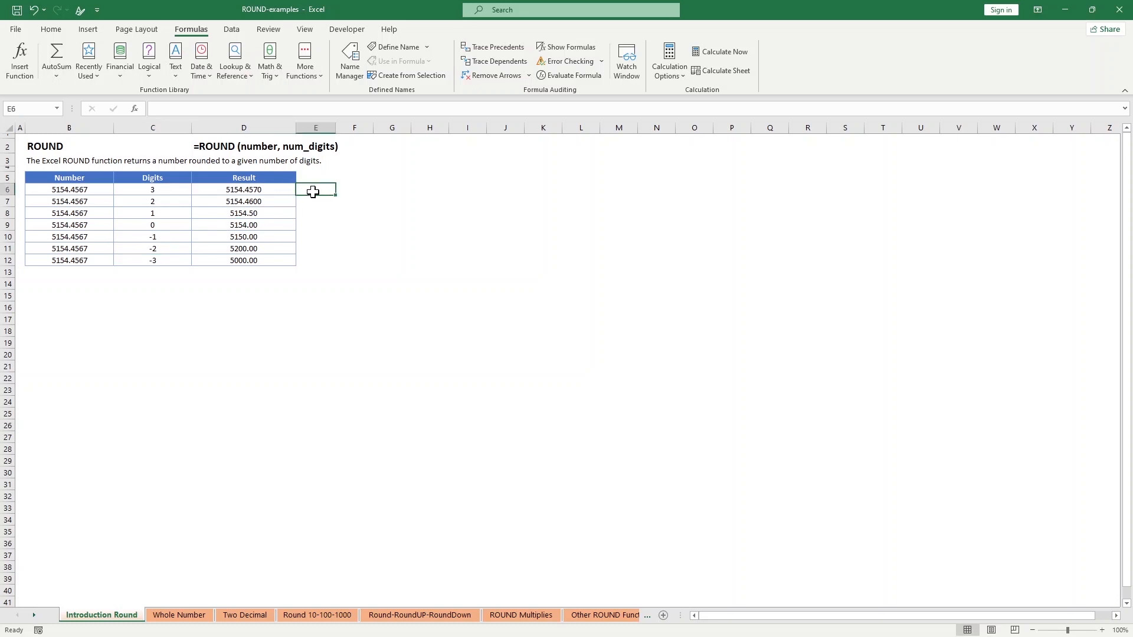
pyautogui.write('=round')
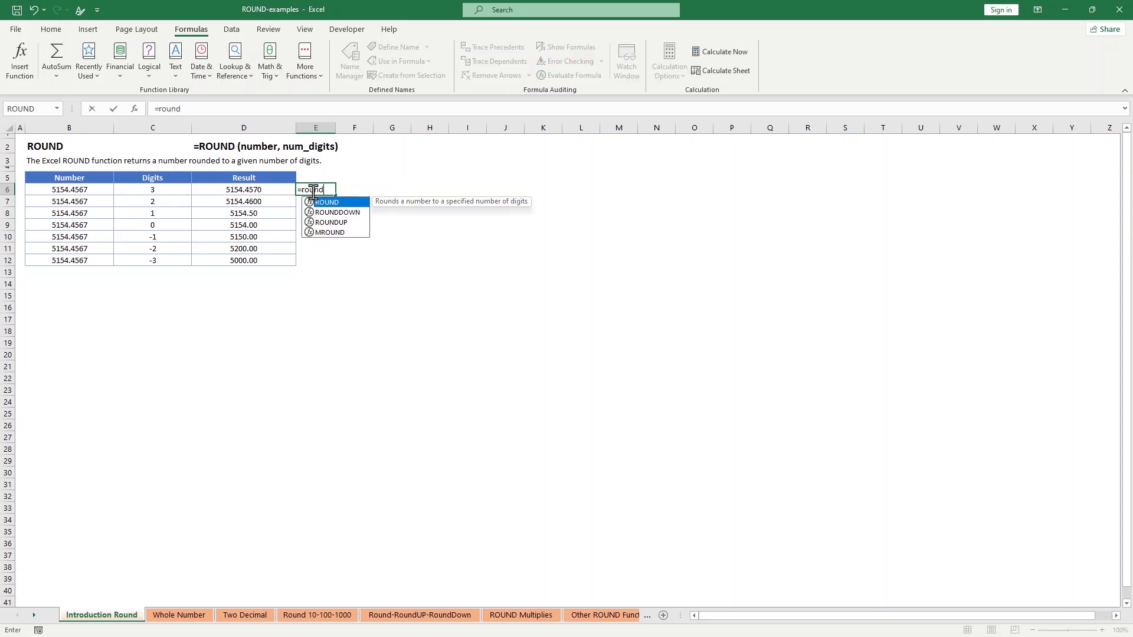
pyautogui.write('(')
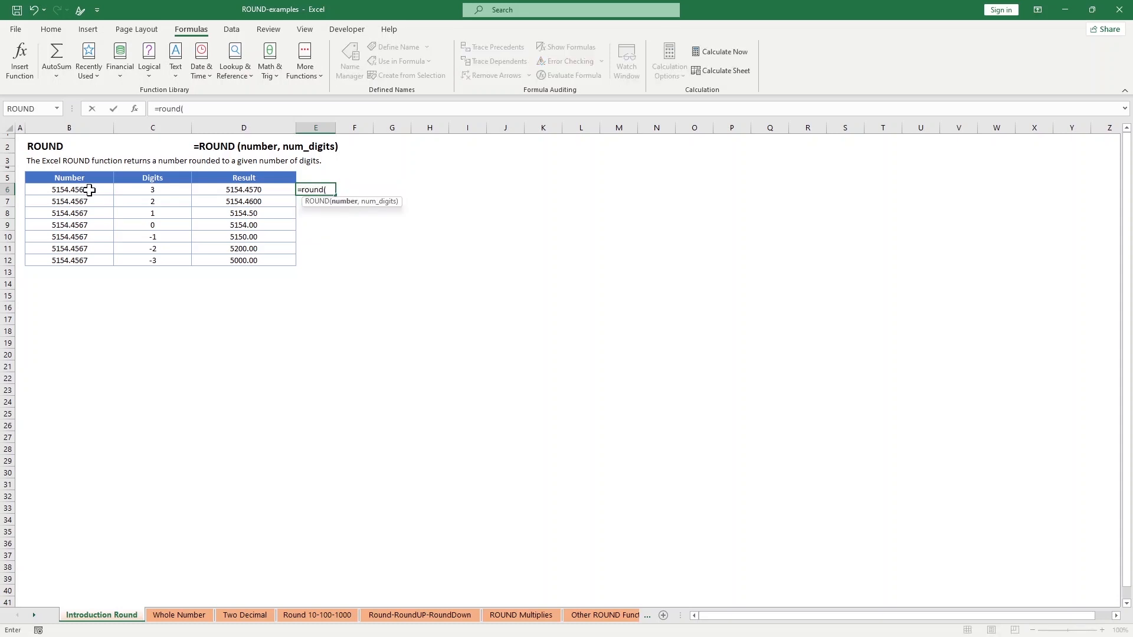
pyautogui.click(89, 190)
pyautogui.write(',')
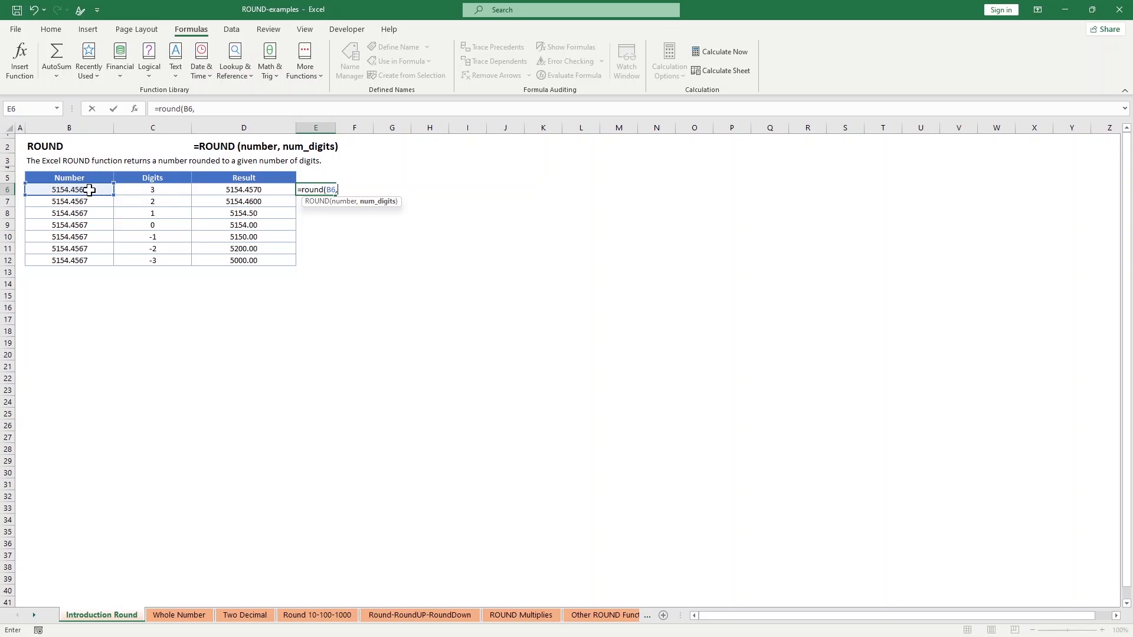
pyautogui.write('0)')
pyautogui.press('Return')
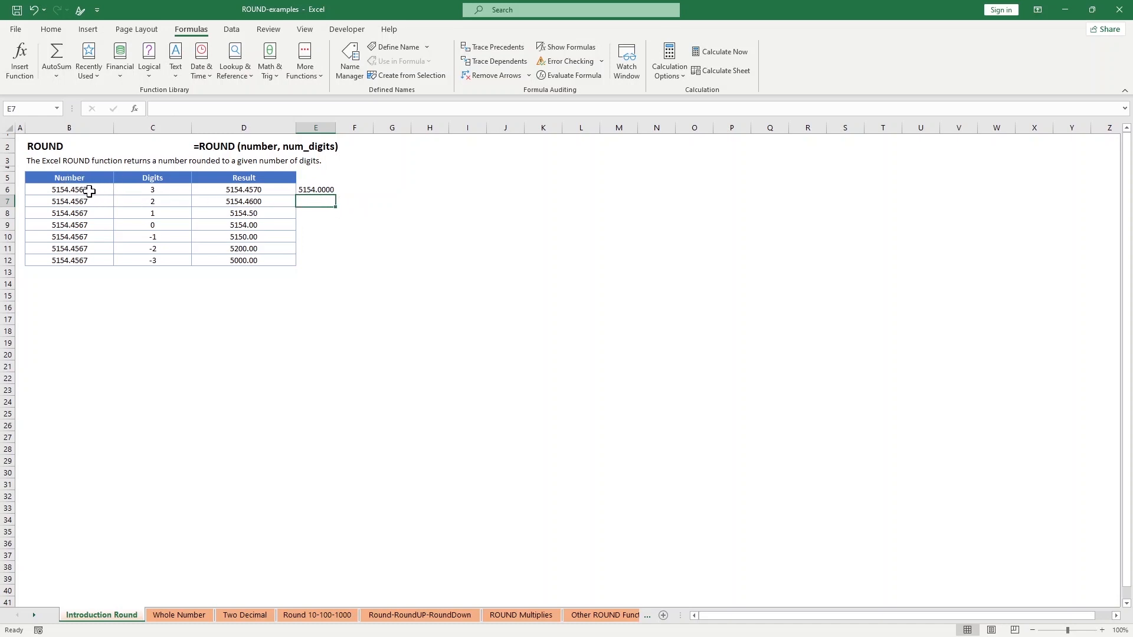
# Examine the formula in E6, and compare the ROUND formulas in D7 to D9 with their digits arguments in column C
pyautogui.click(329, 188)
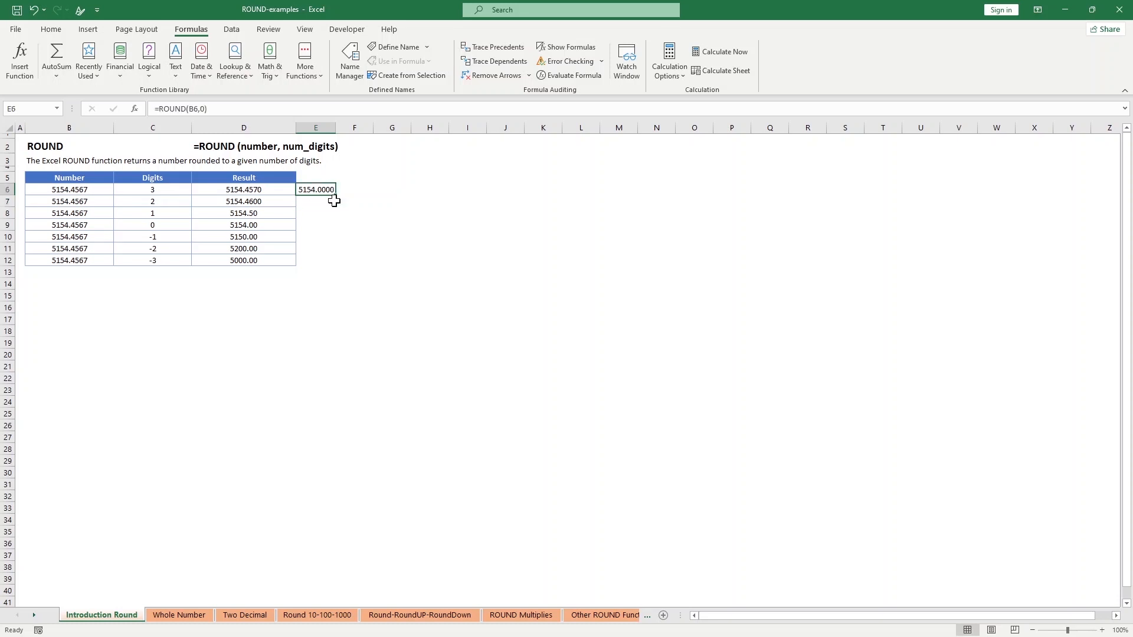
pyautogui.press('Down')
pyautogui.press('Down')
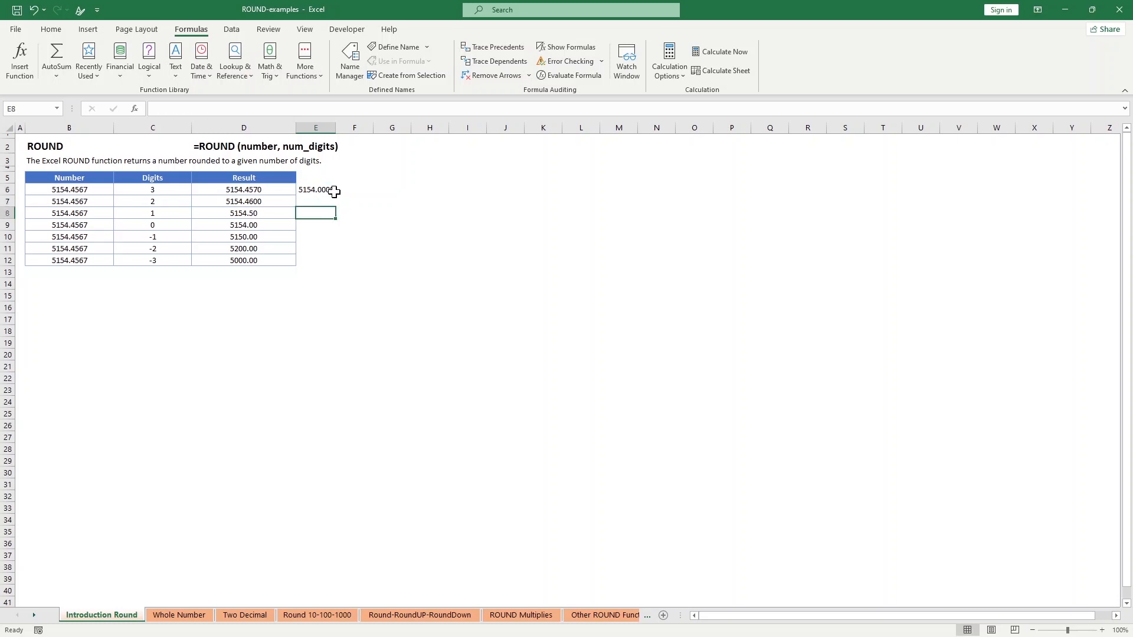
pyautogui.click(332, 194)
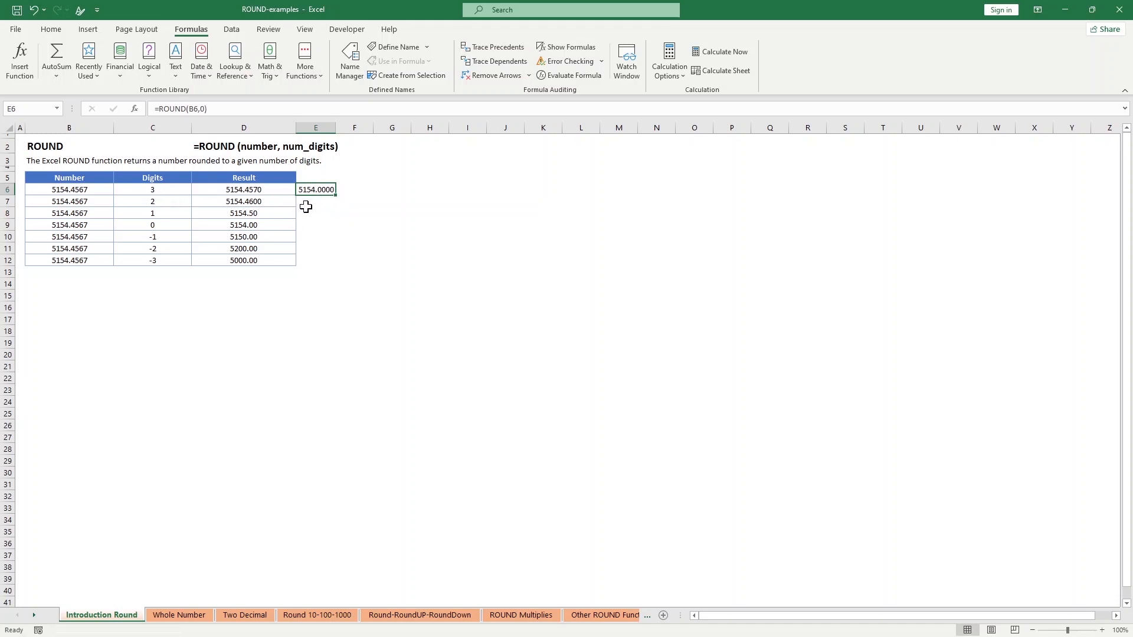
pyautogui.click(311, 205)
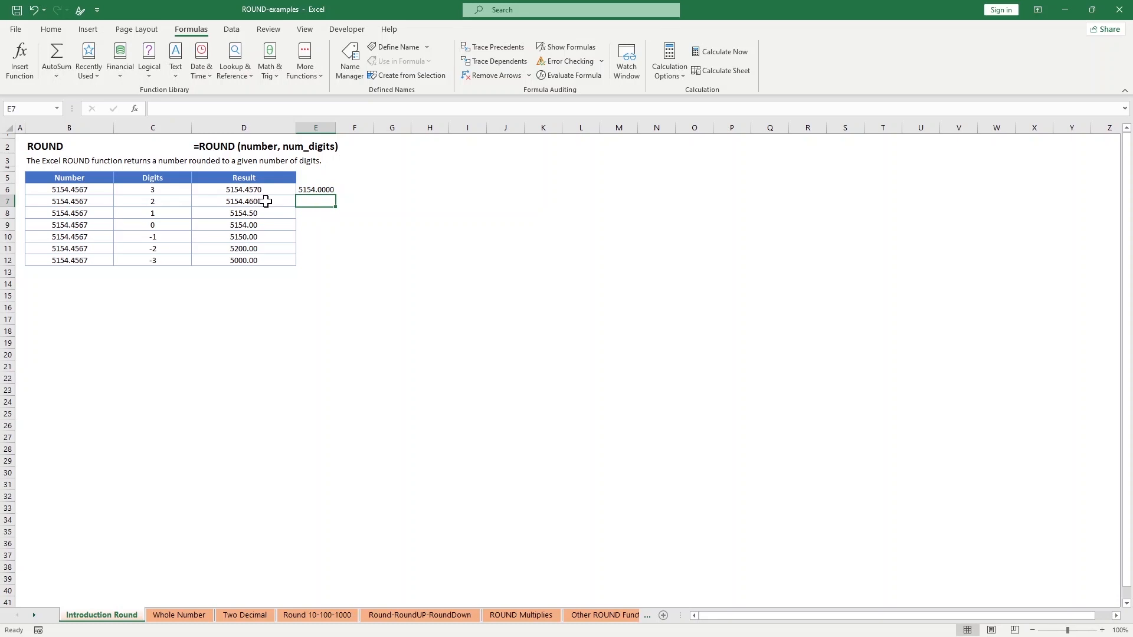
pyautogui.click(264, 201)
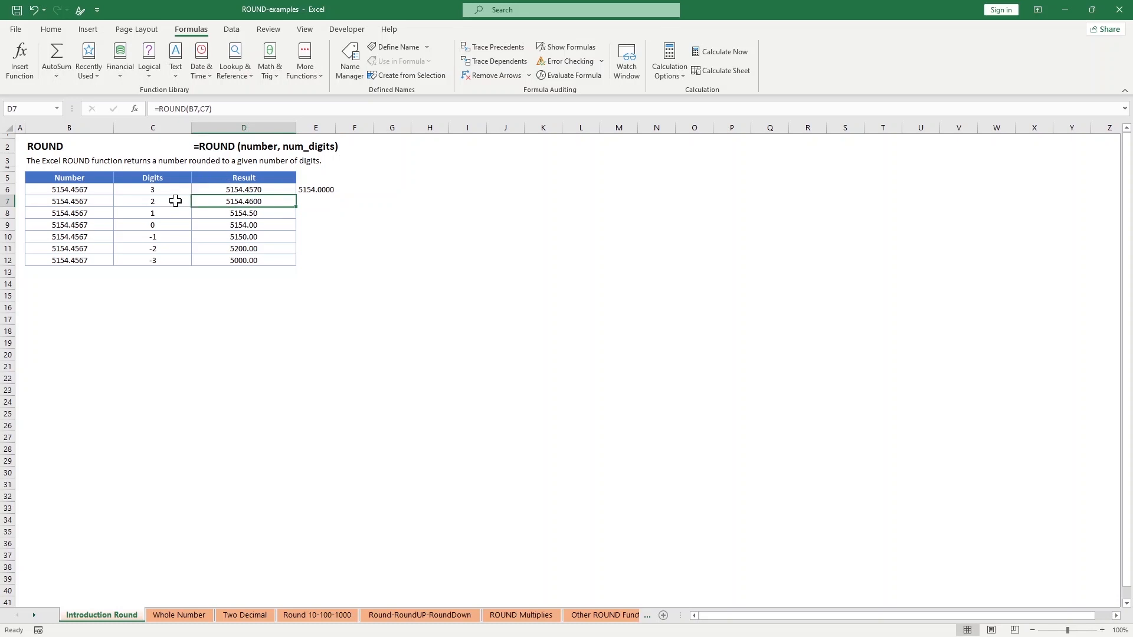
pyautogui.click(197, 109)
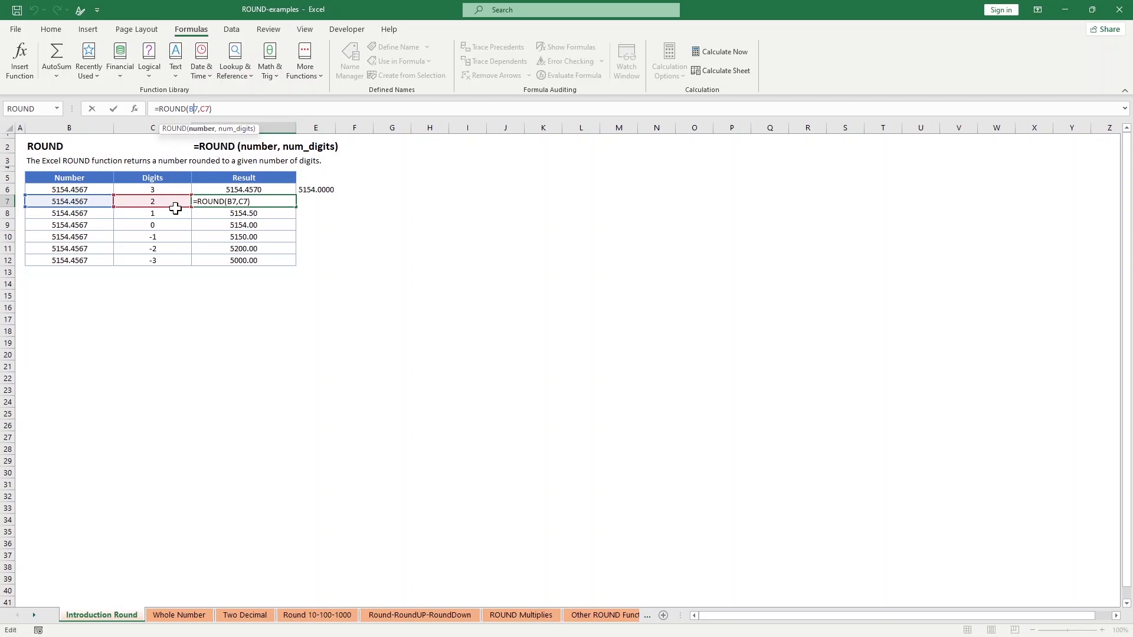
pyautogui.press('Return')
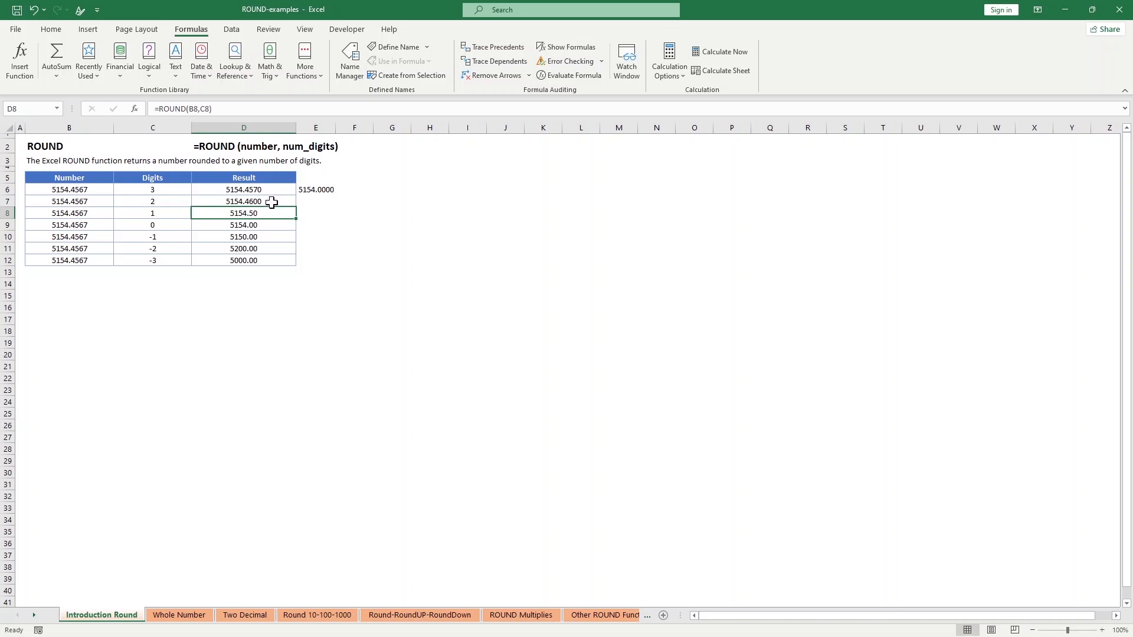
pyautogui.click(165, 214)
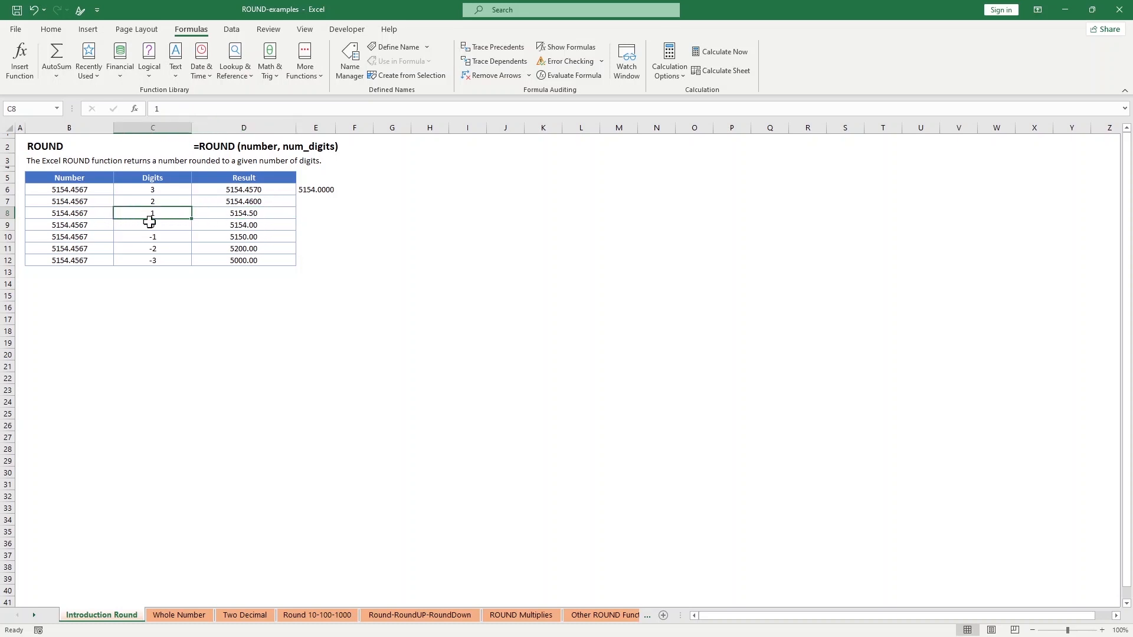
pyautogui.click(255, 216)
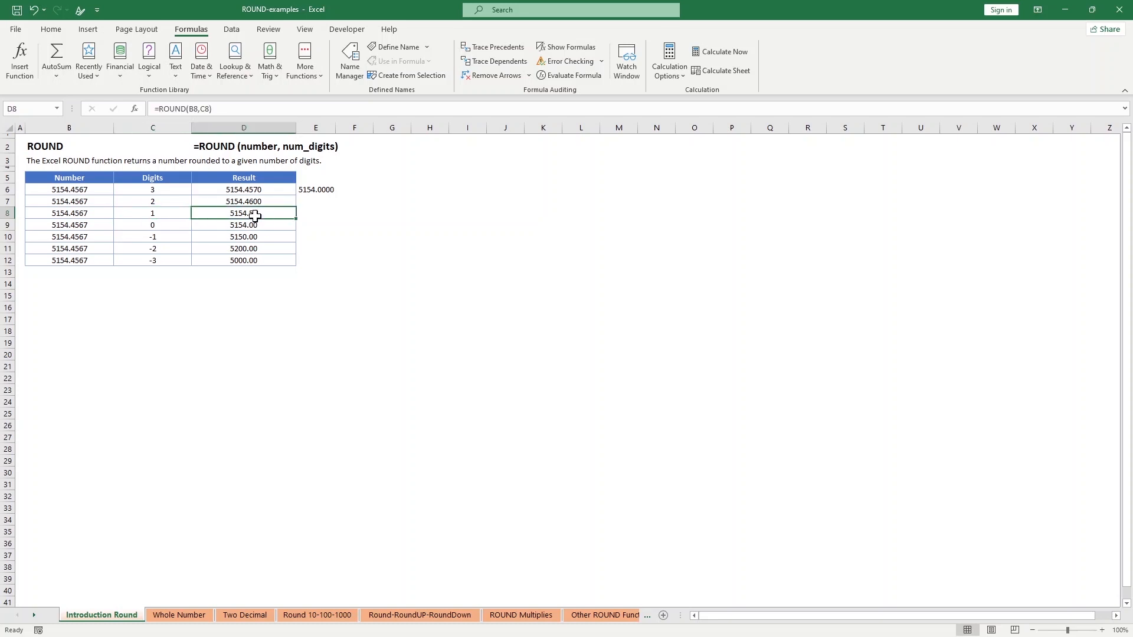
pyautogui.click(203, 108)
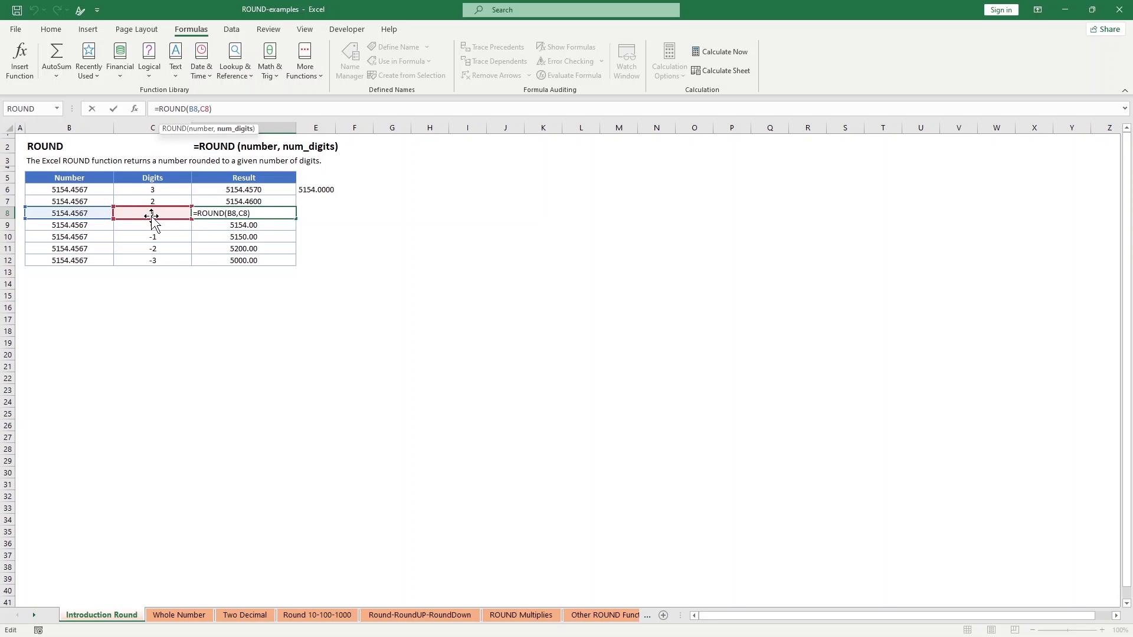
pyautogui.press('Return')
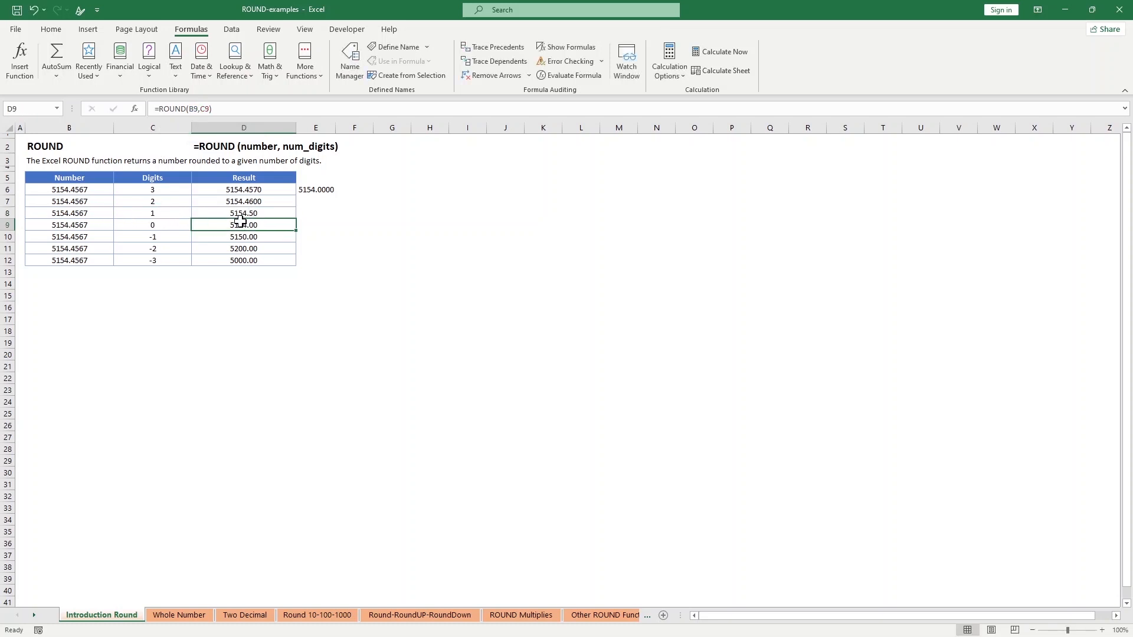
pyautogui.click(160, 227)
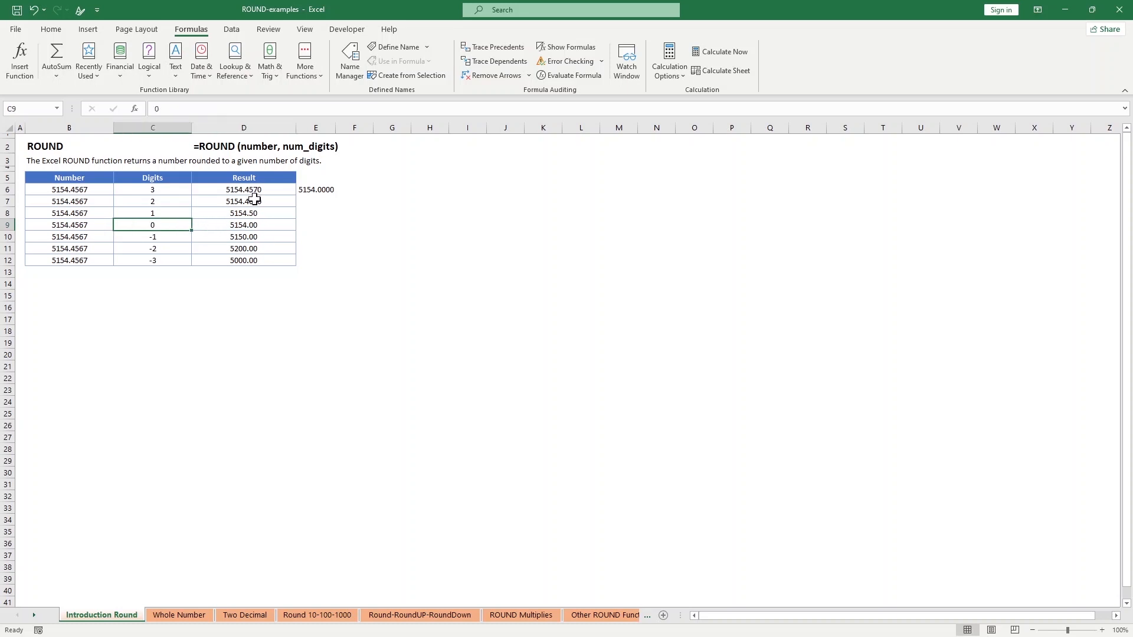
pyautogui.click(259, 224)
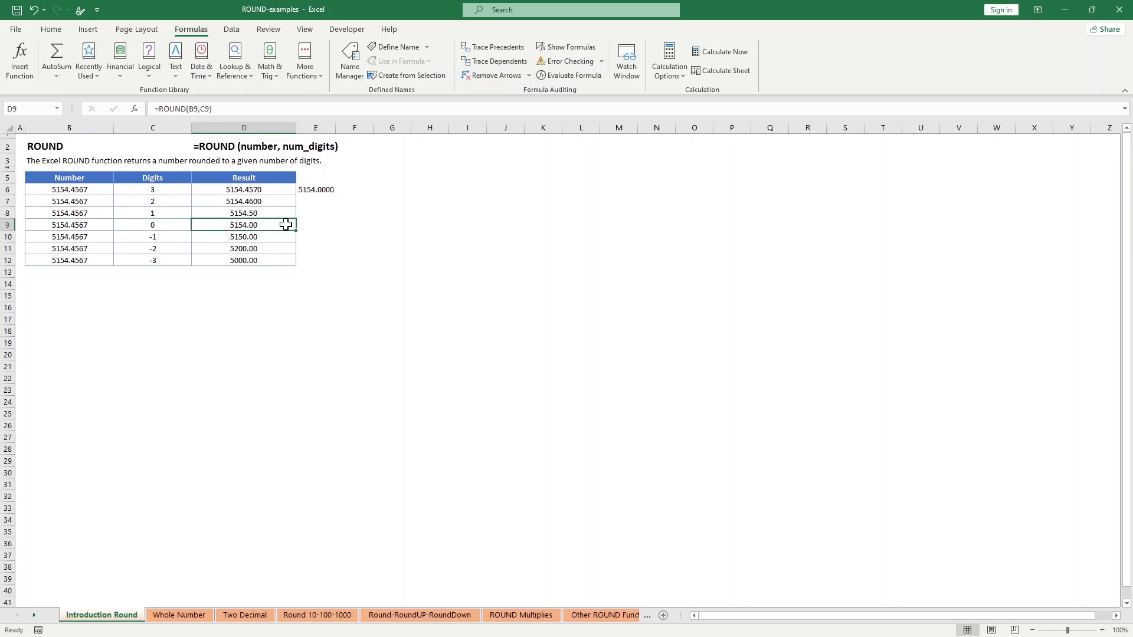
pyautogui.click(305, 225)
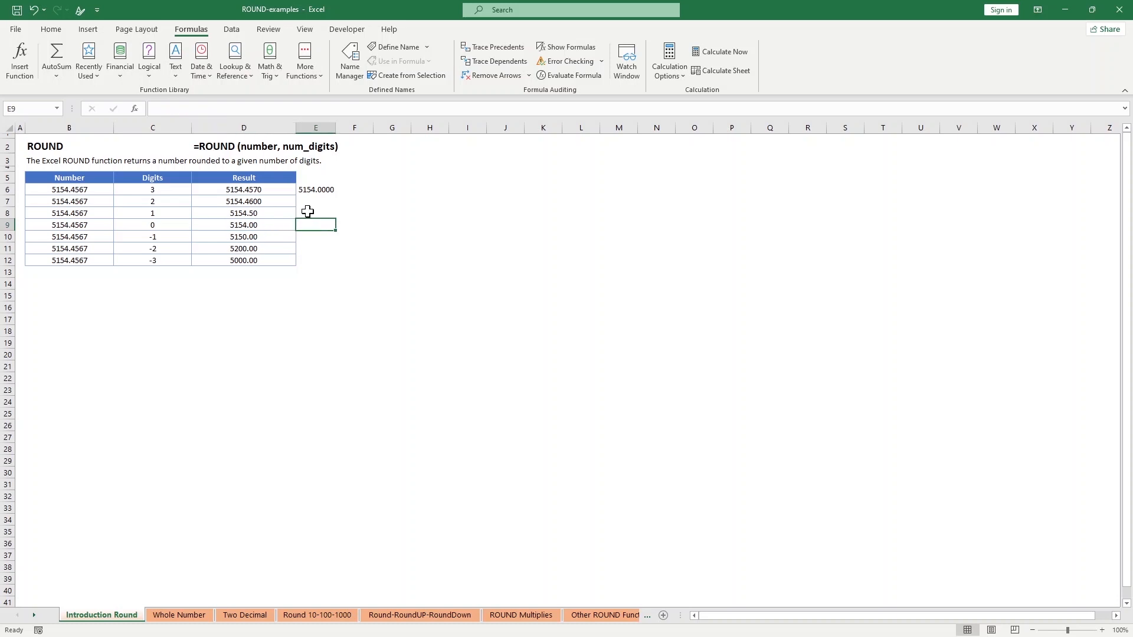
# Enter the formula =ROUND(B8,1) in cell E8 to round the number to one digit
pyautogui.click(308, 211)
pyautogui.write('=')
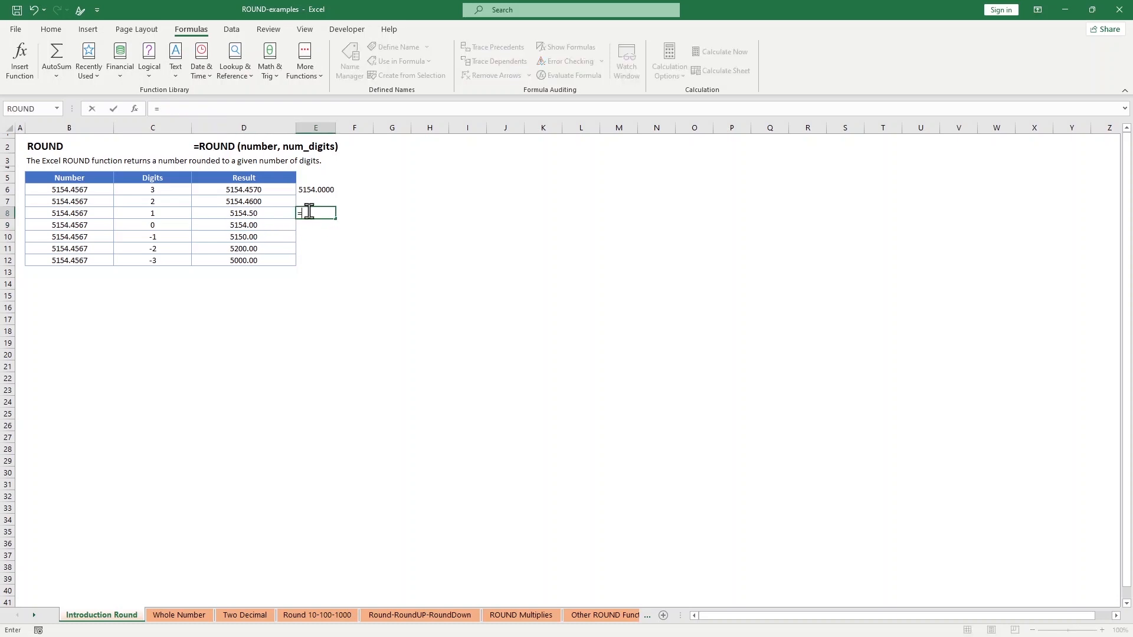
pyautogui.write('round(')
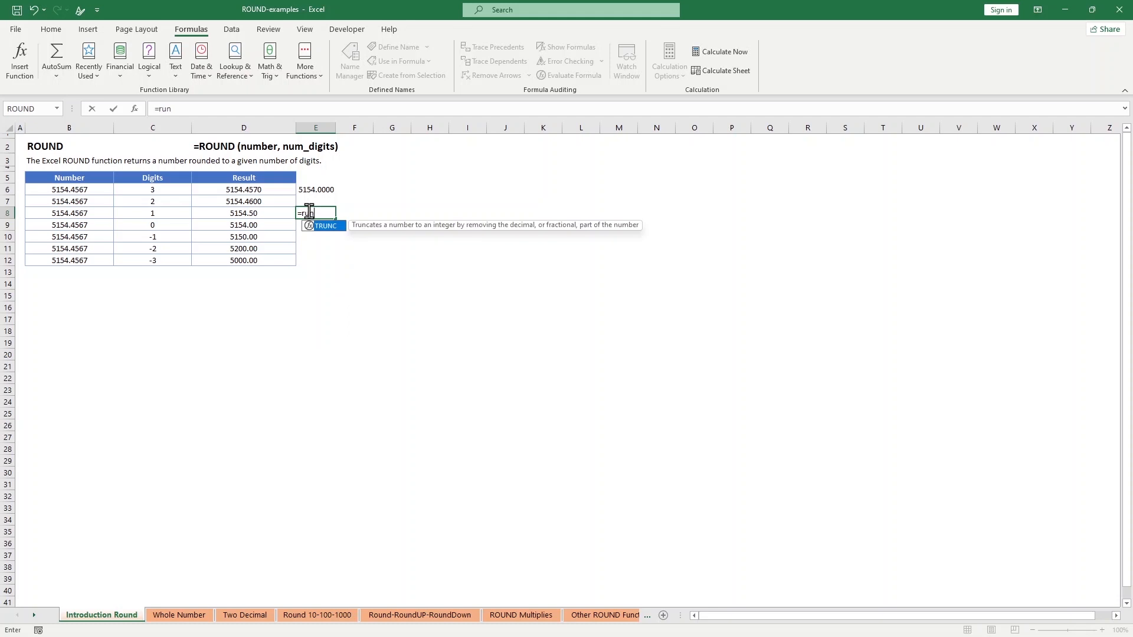
pyautogui.click(64, 213)
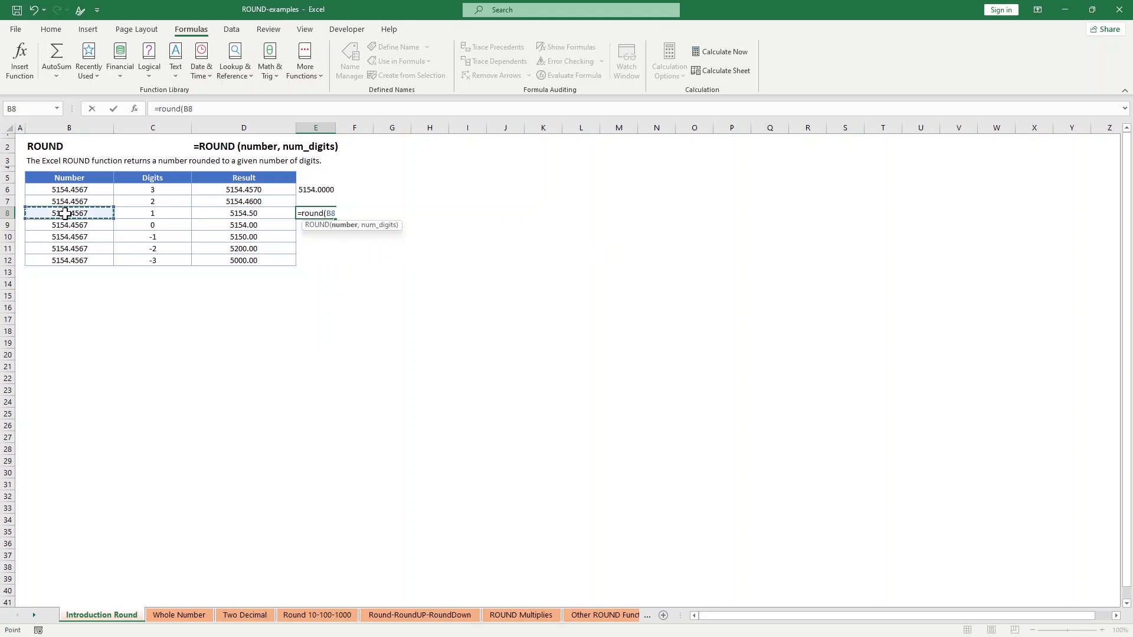
pyautogui.write(',1)')
pyautogui.press('Return')
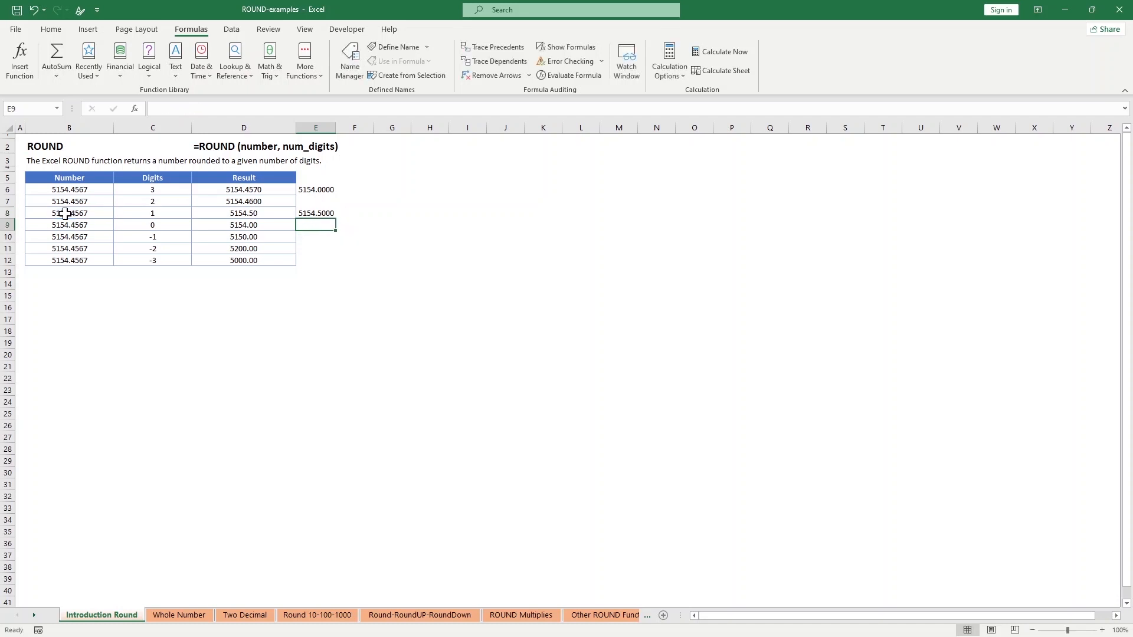
# Reduce the number format of cell E8 to two displayed decimal places
pyautogui.click(325, 213)
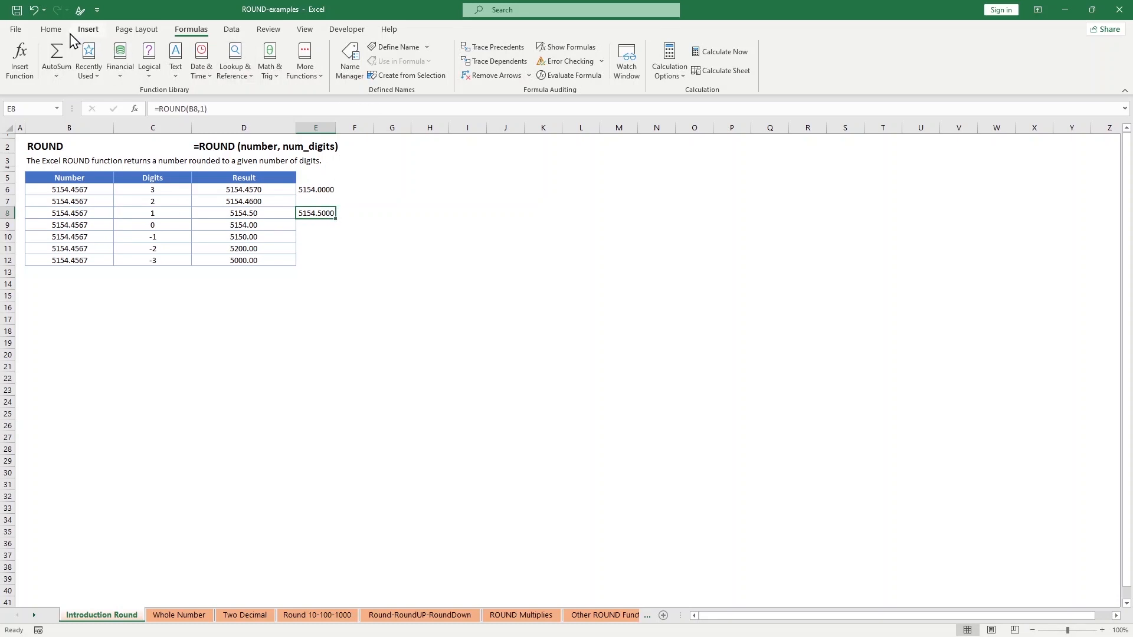
pyautogui.click(52, 31)
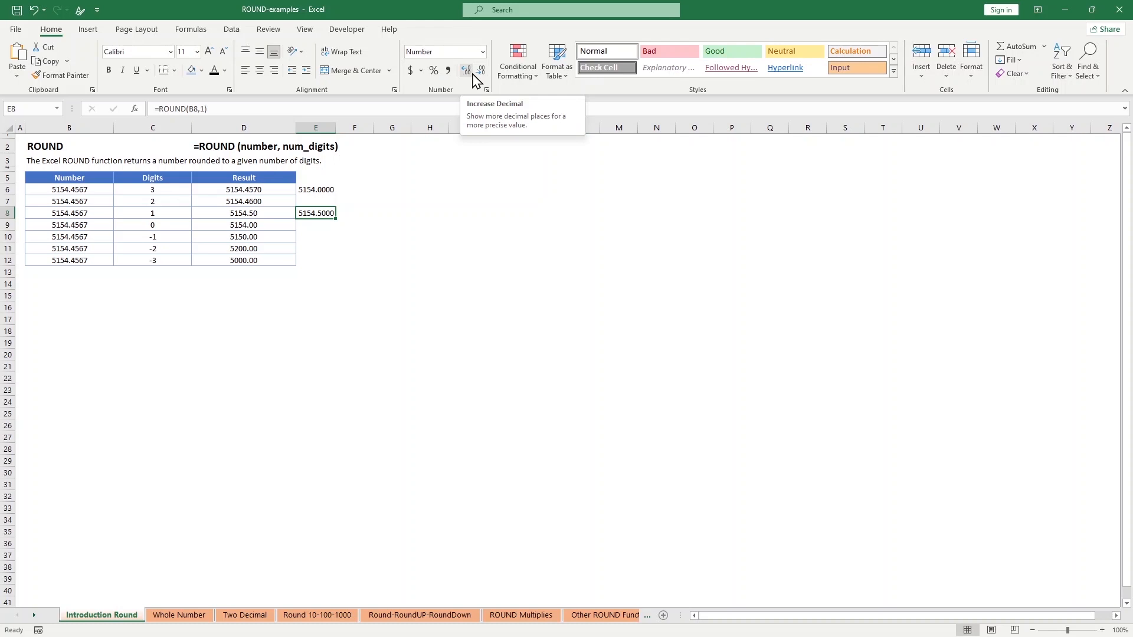
pyautogui.click(481, 71)
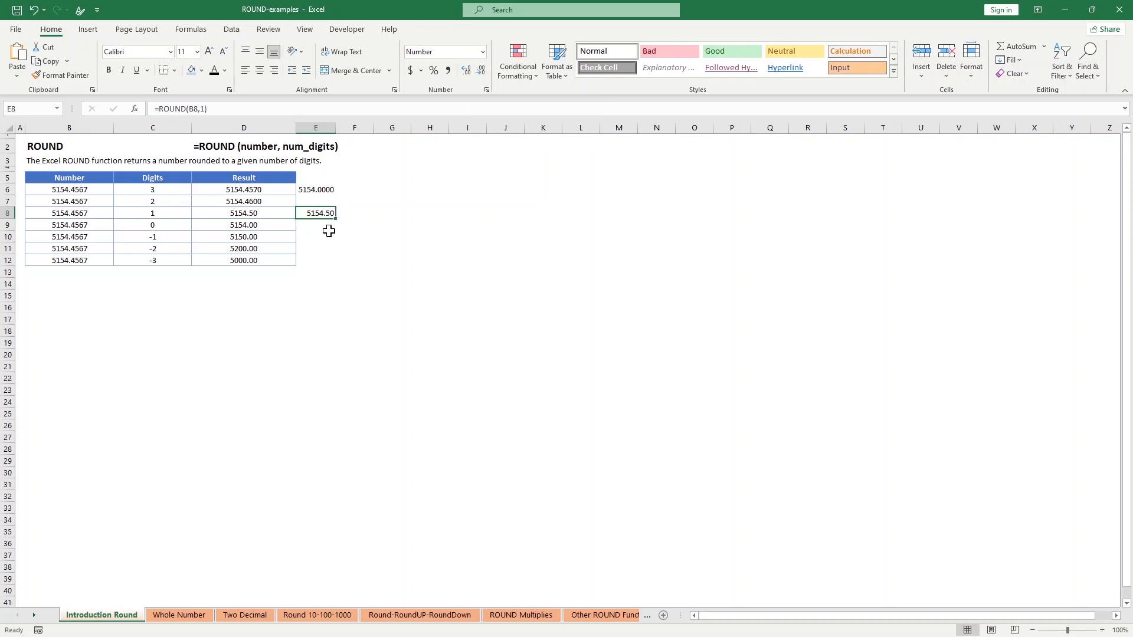
# Reduce the number format of cell E6 to zero displayed decimal places
pyautogui.click(324, 190)
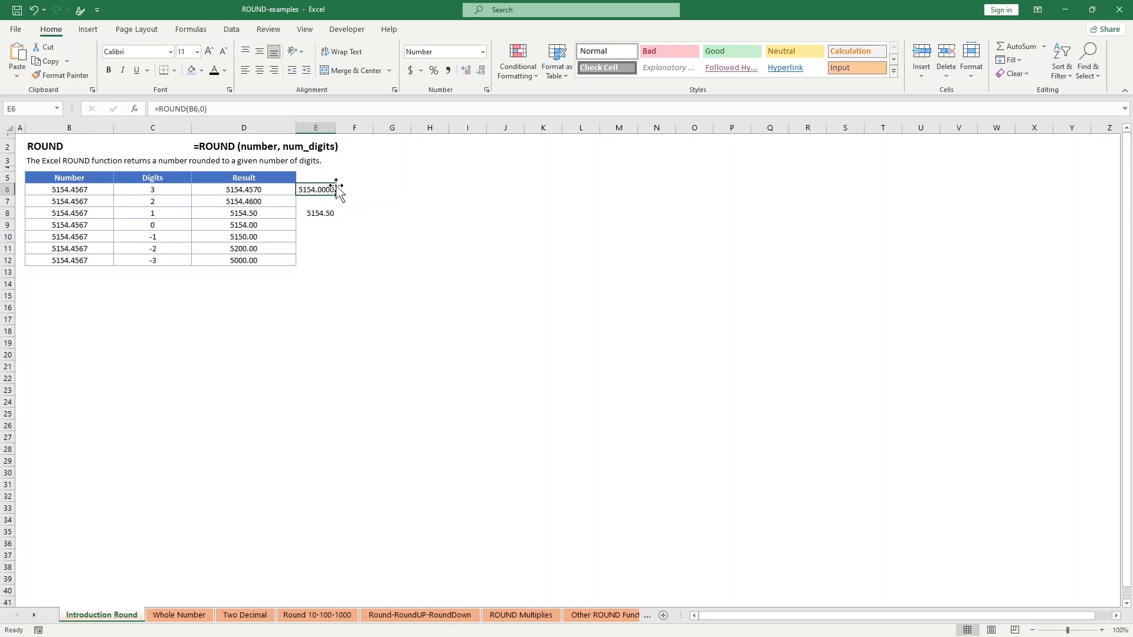
pyautogui.click(482, 72)
pyautogui.click(483, 73)
pyautogui.click(482, 73)
pyautogui.click(481, 73)
pyautogui.click(319, 236)
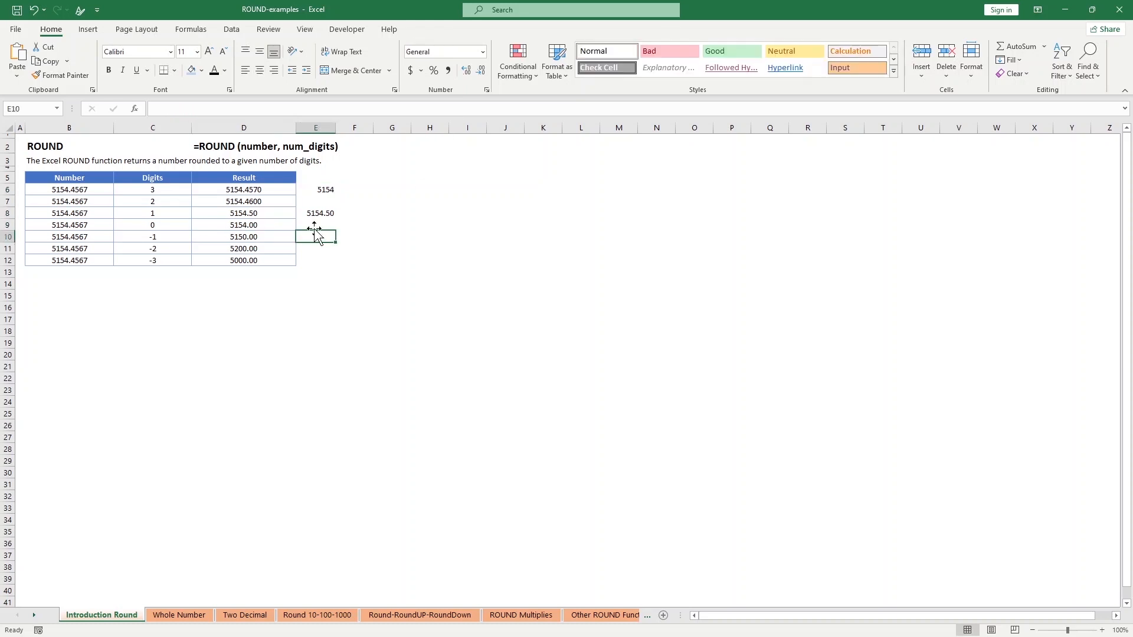
# Enter a ROUND formula in cell E9 that rounds the number in B9 to zero decimal places
pyautogui.click(314, 224)
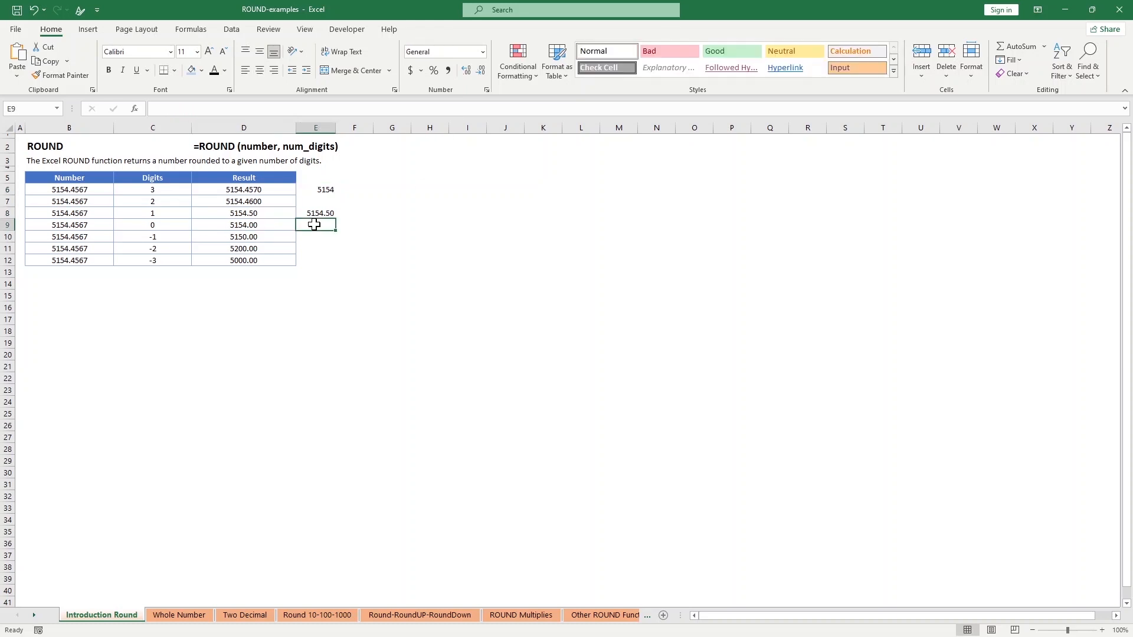
pyautogui.write('=rounx')
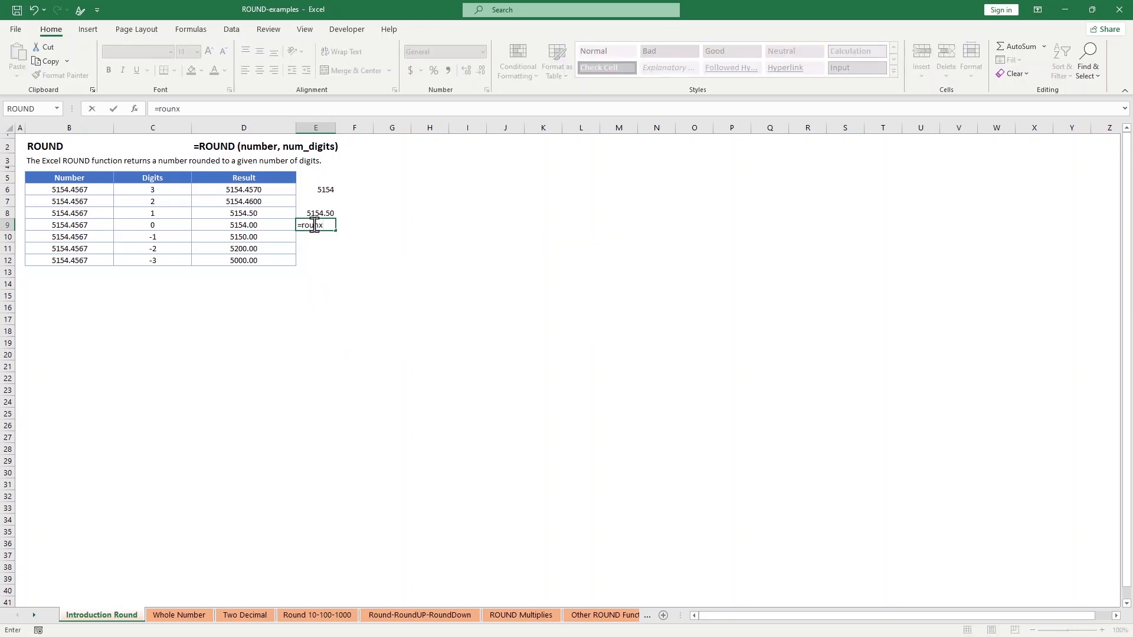
pyautogui.press('BackSpace')
pyautogui.write('d(')
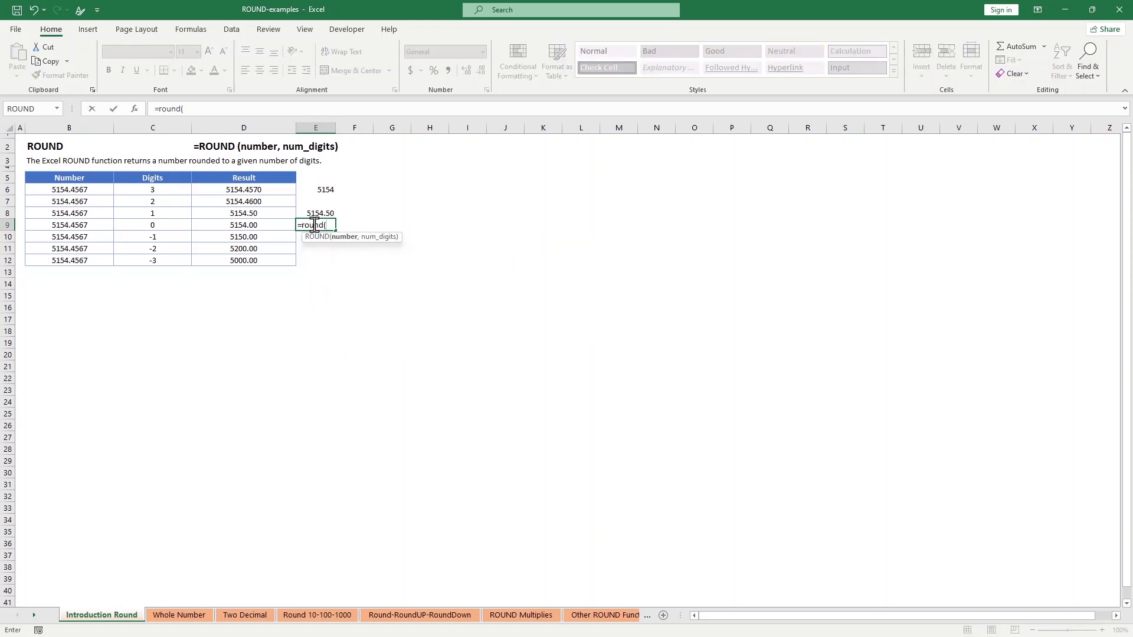
pyautogui.click(90, 227)
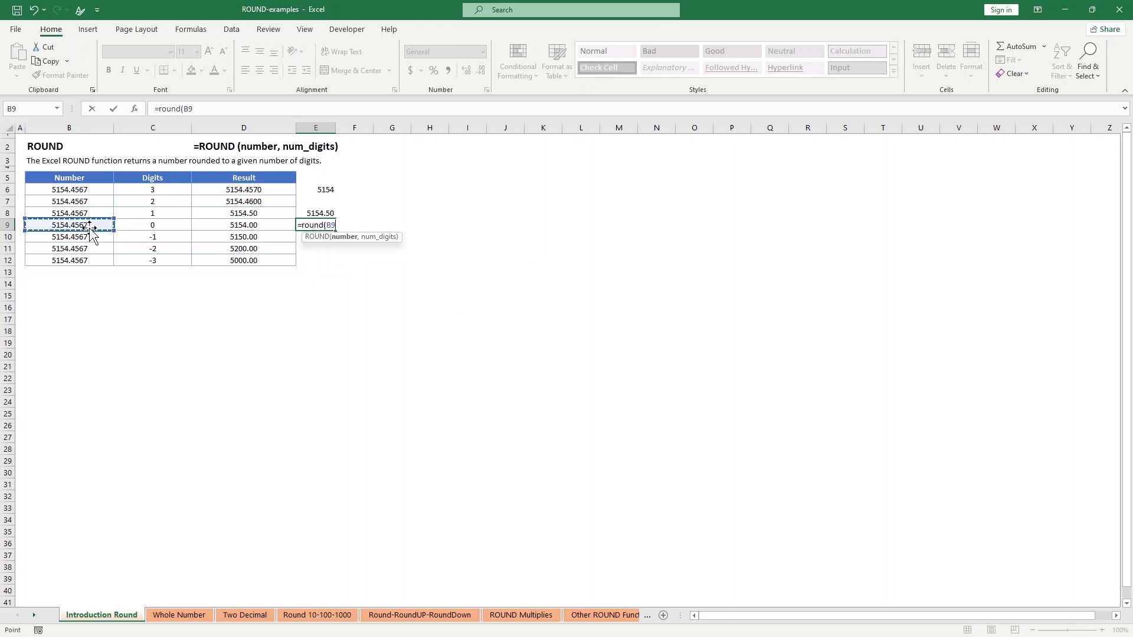
pyautogui.write(',)')
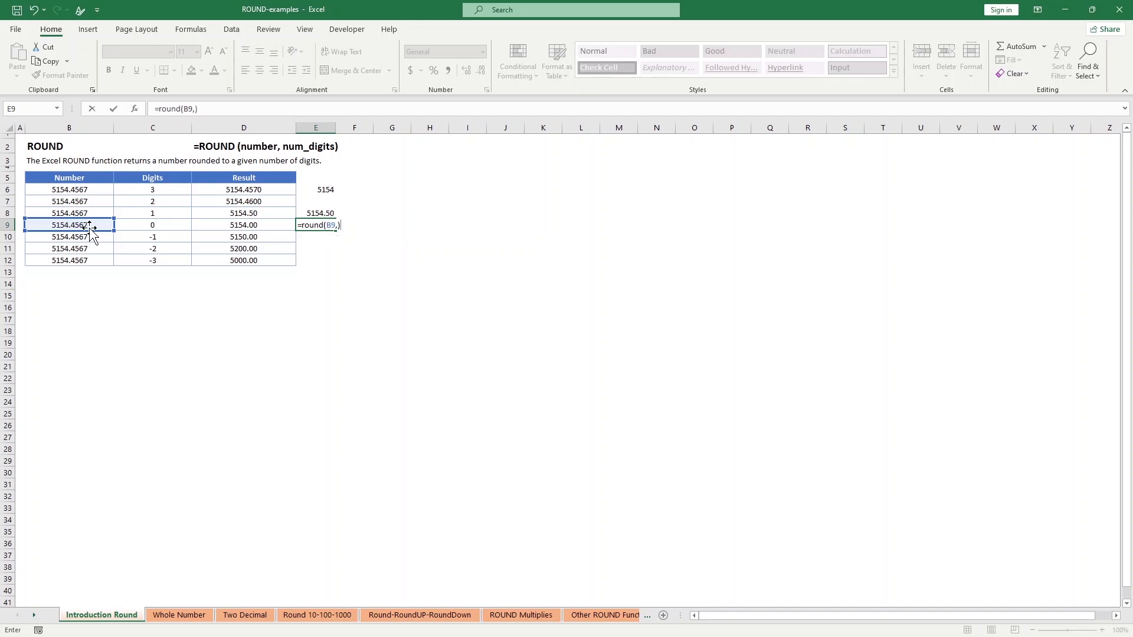
pyautogui.press('BackSpace')
pyautogui.write(')')
pyautogui.press('Return')
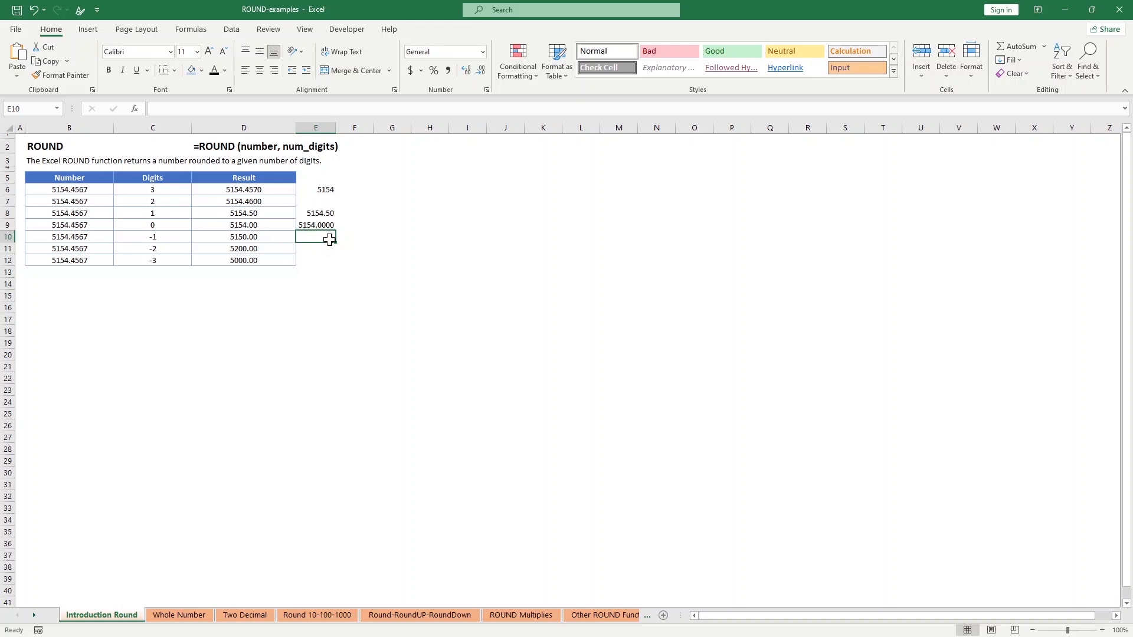
# Enter the formula =ROUND(B10,-1) in cell E10 to round the number to the nearest ten
pyautogui.write('=round(')
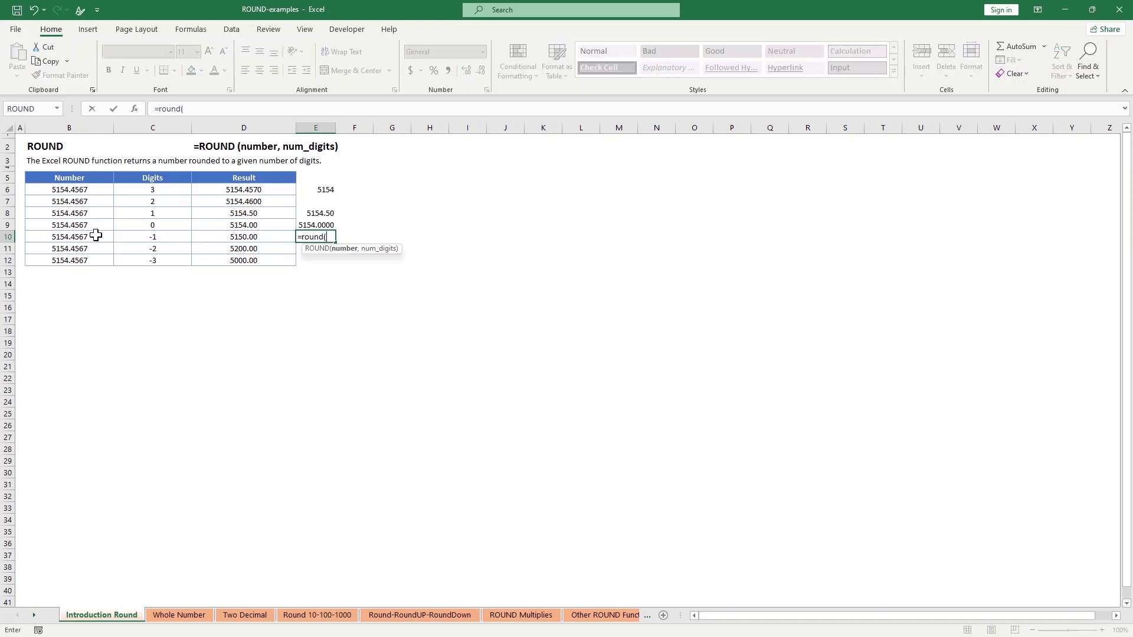
pyautogui.click(95, 236)
pyautogui.write(',-1')
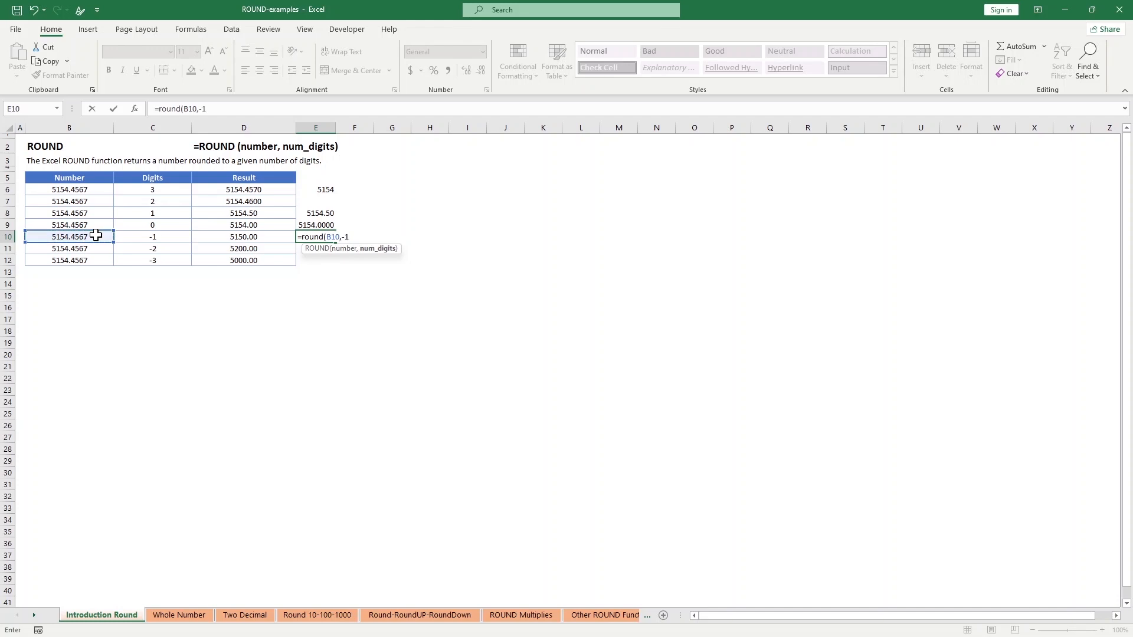
pyautogui.press('Return')
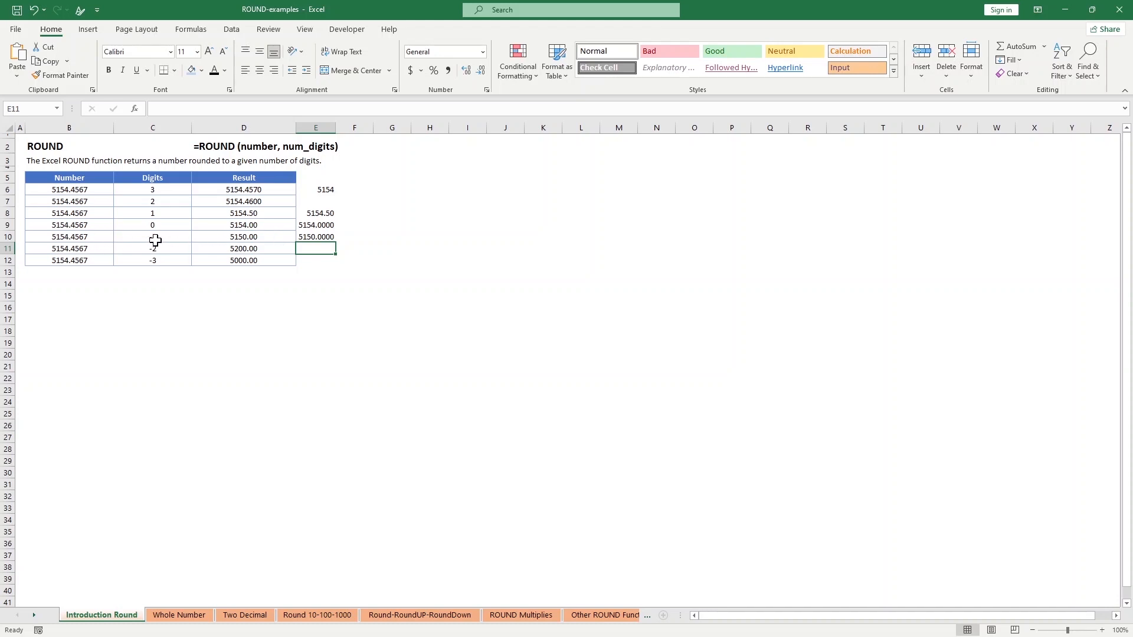
# Reduce the number format of cell E10 to zero displayed decimal places
pyautogui.click(309, 235)
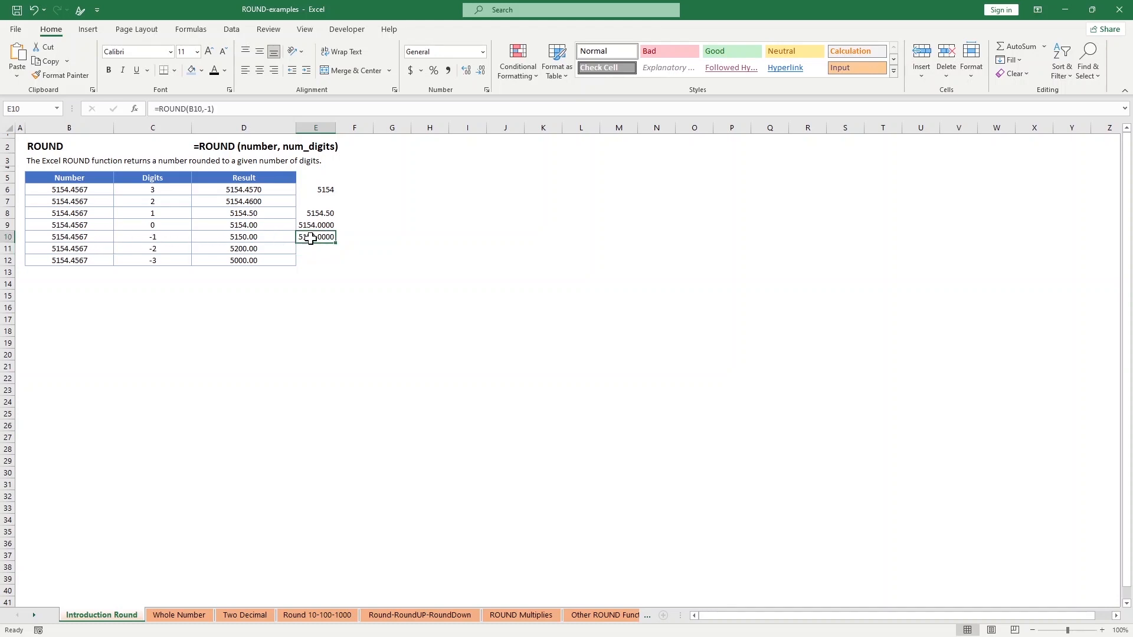
pyautogui.click(483, 72)
pyautogui.click(483, 71)
pyautogui.click(483, 71)
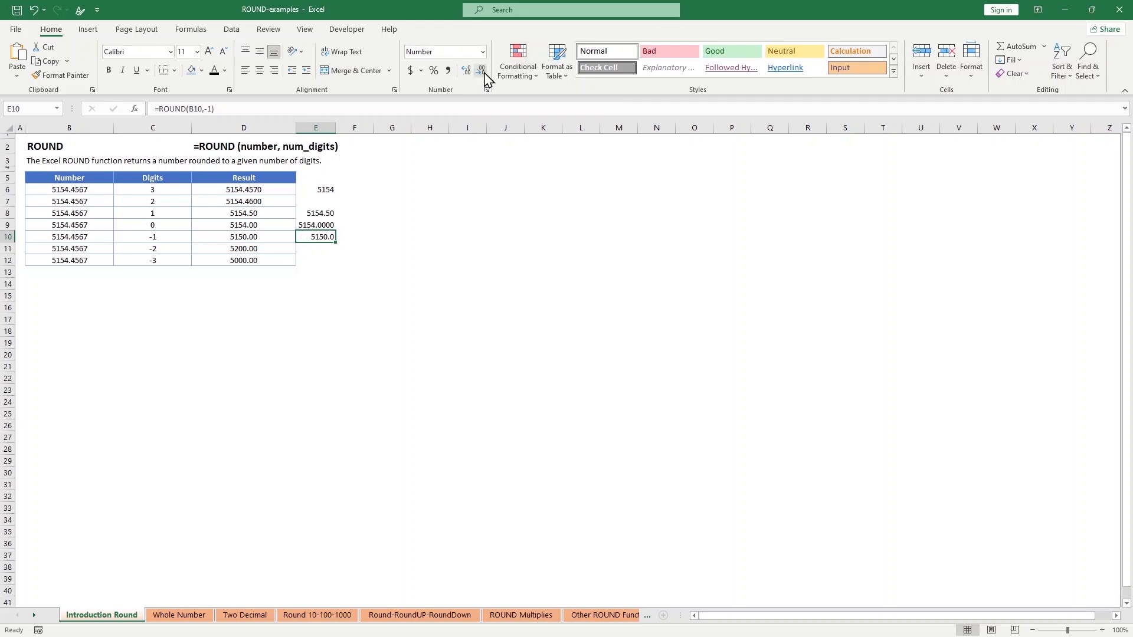
pyautogui.click(350, 269)
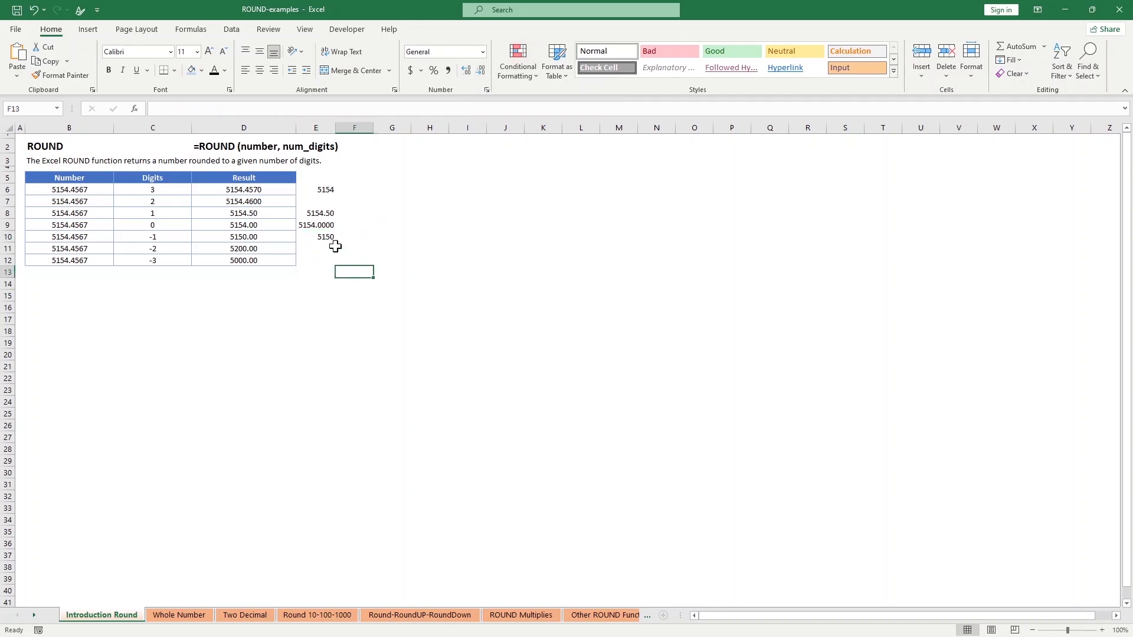
pyautogui.click(64, 240)
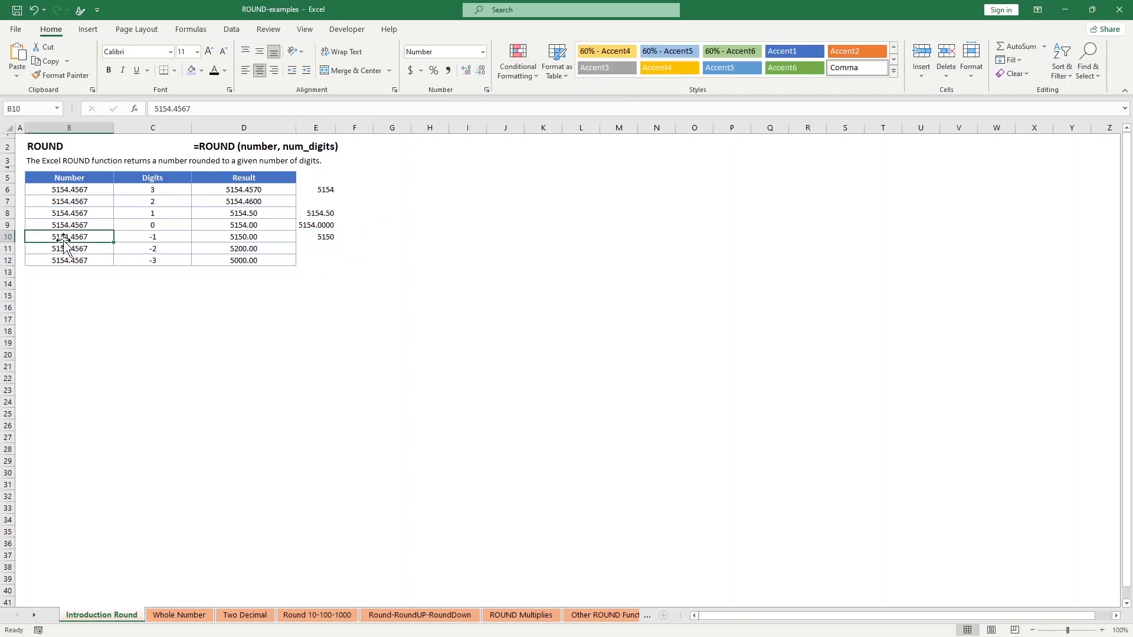
pyautogui.click(339, 305)
pyautogui.click(66, 260)
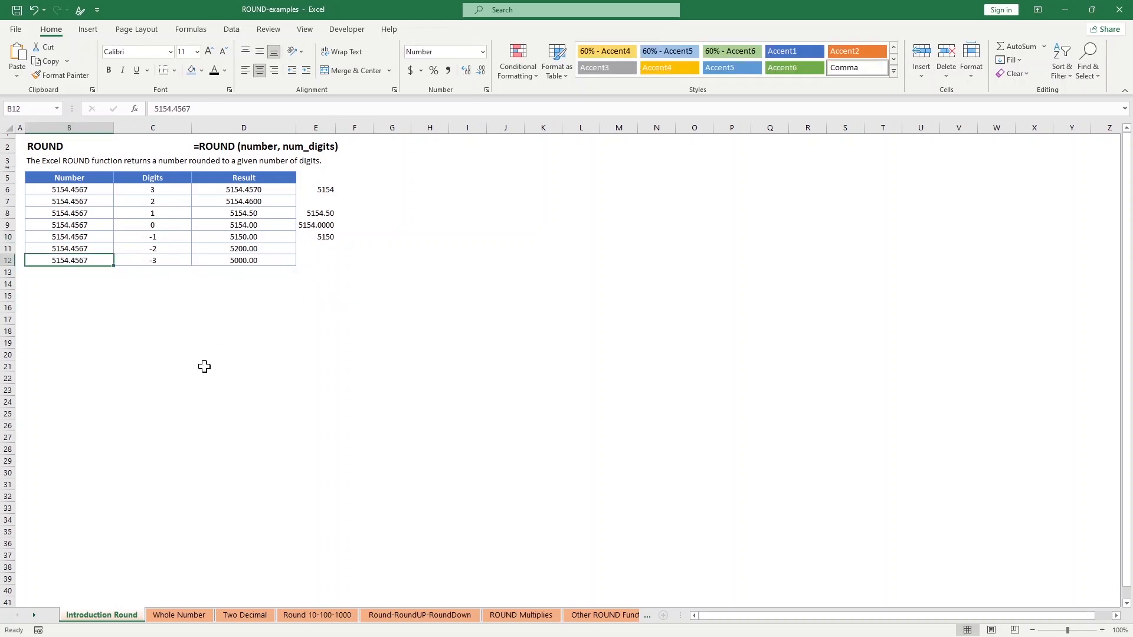
# Open the Whole Number sheet and examine the ROUND formulas in the Result column cells B2 and B3
pyautogui.click(197, 616)
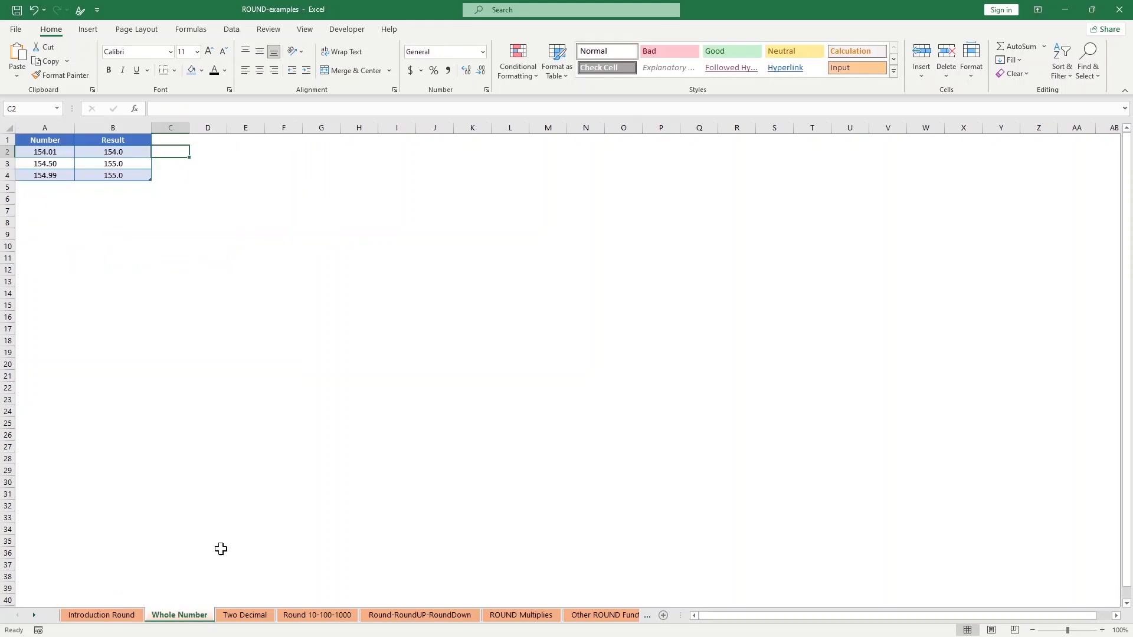
pyautogui.click(158, 195)
pyautogui.click(131, 154)
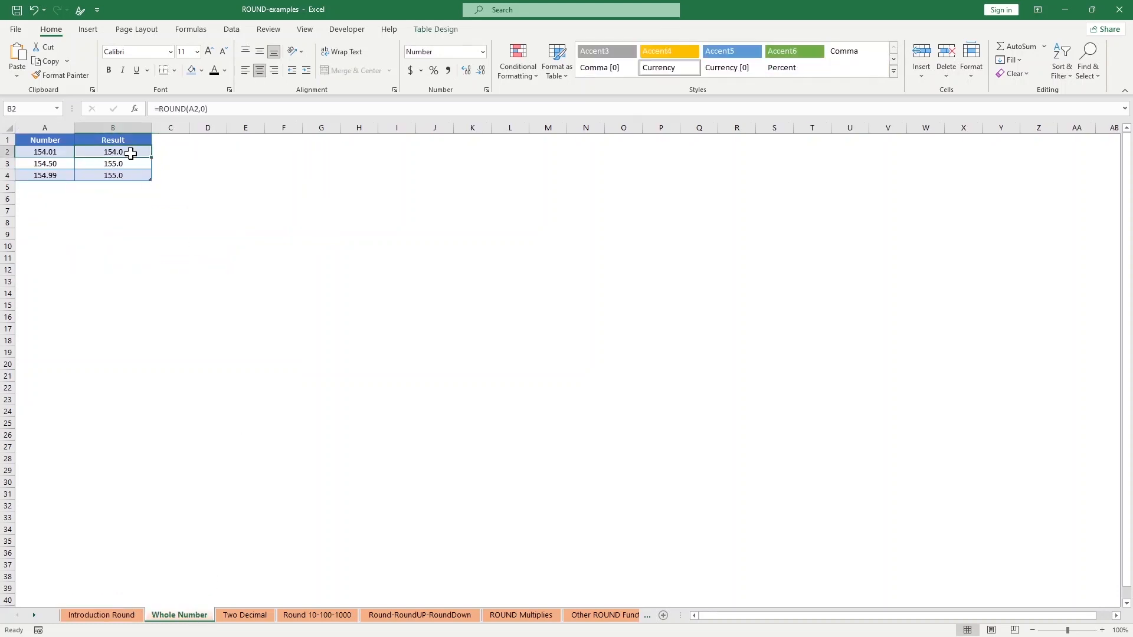
pyautogui.click(148, 162)
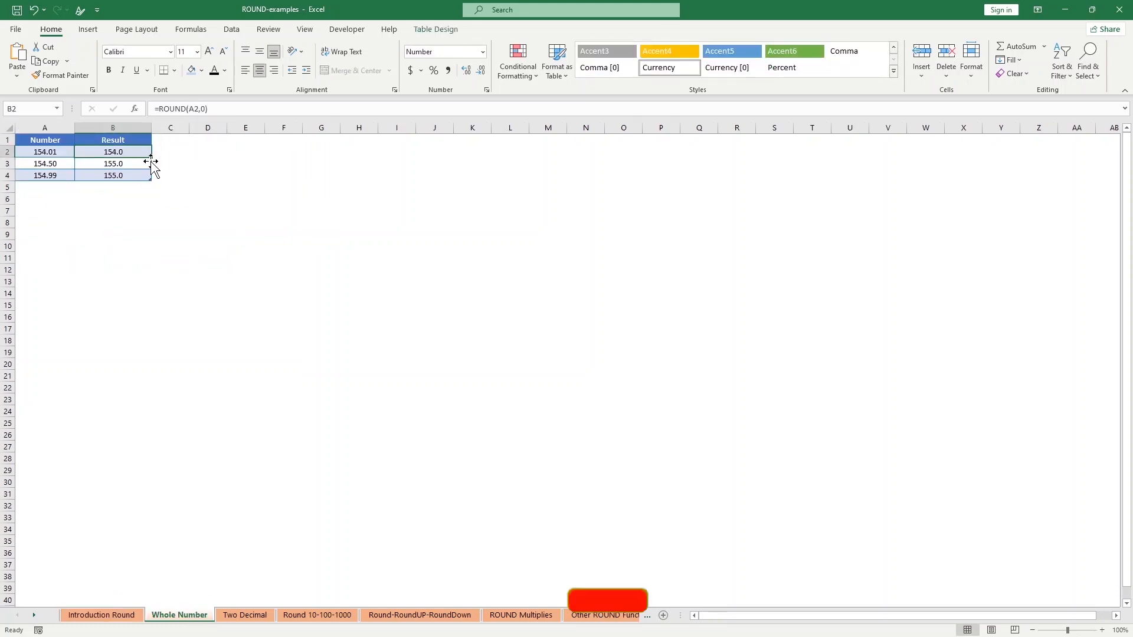
pyautogui.click(139, 150)
pyautogui.click(140, 164)
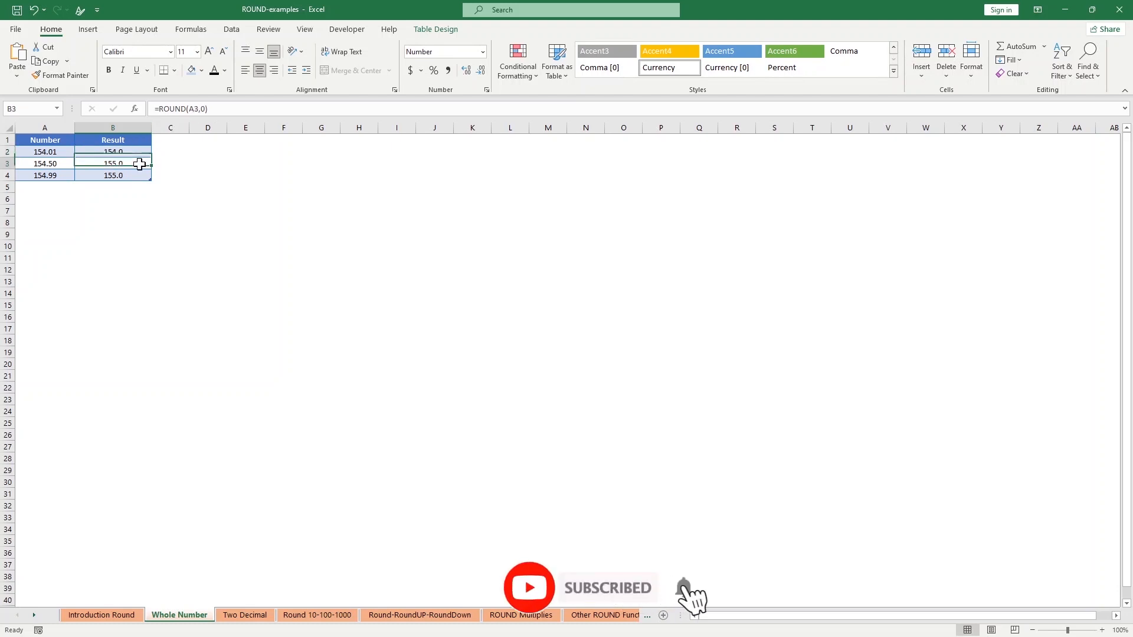
pyautogui.click(207, 199)
pyautogui.doubleClick(121, 152)
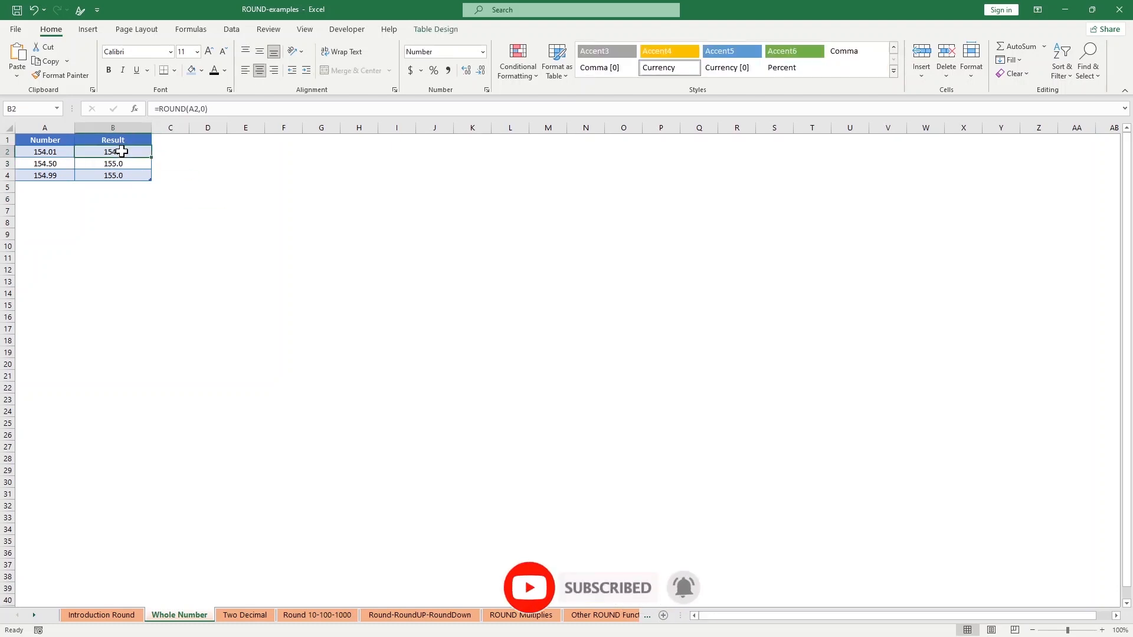
pyautogui.click(198, 109)
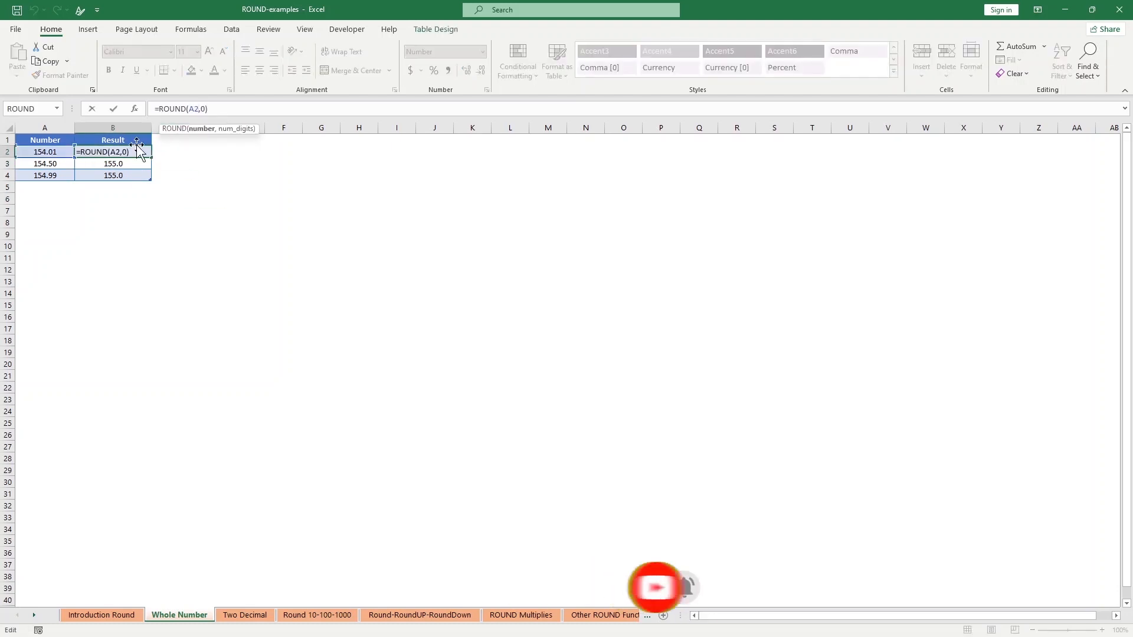
pyautogui.click(130, 162)
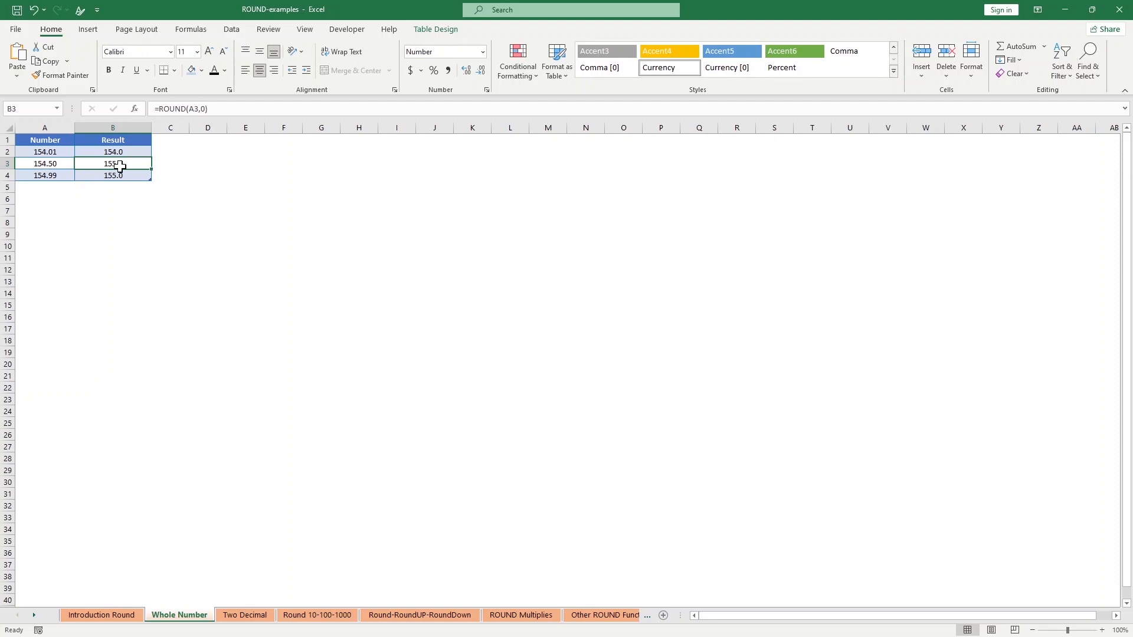
# Format the result in B2 with zero decimal places and fill it down through B4
pyautogui.click(137, 152)
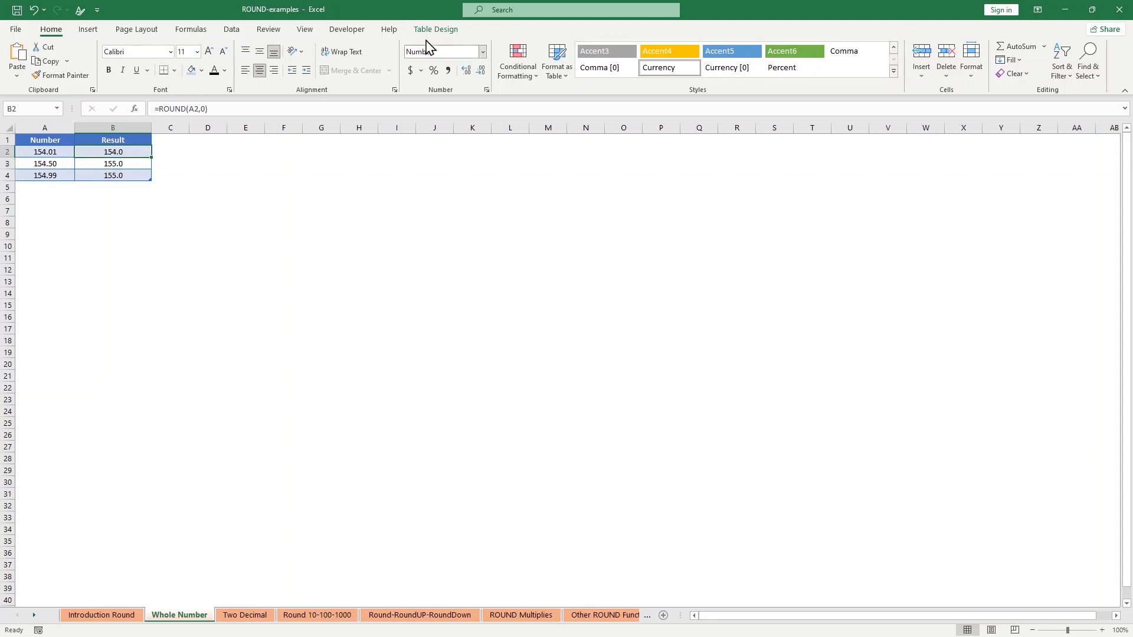
pyautogui.click(481, 71)
pyautogui.moveTo(151, 157); pyautogui.dragTo(142, 182)
pyautogui.click(207, 204)
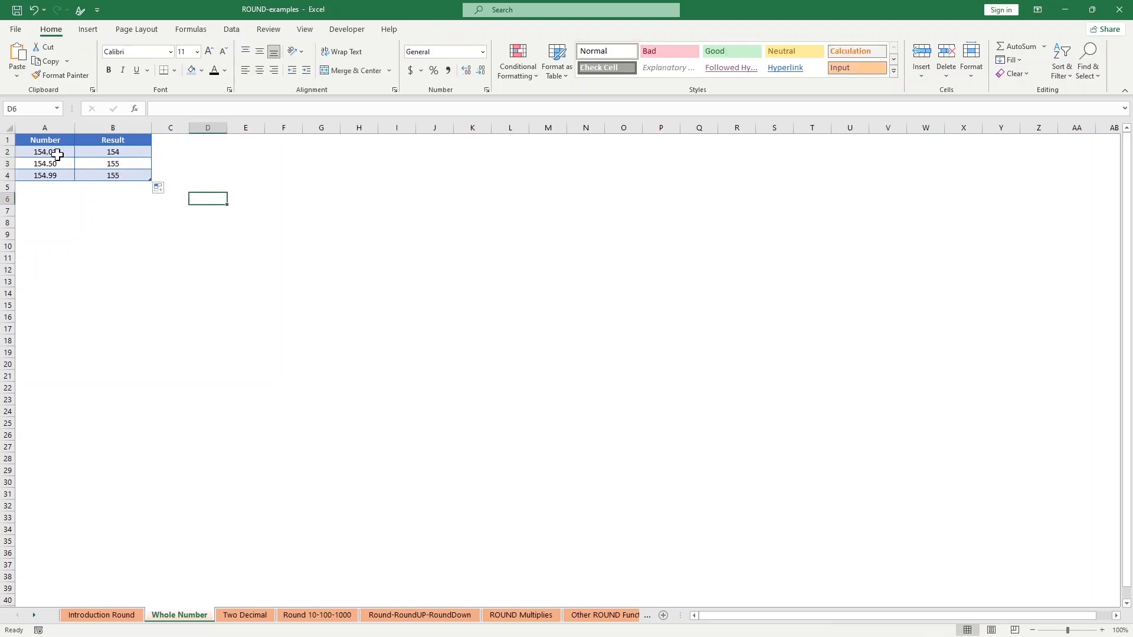
pyautogui.click(124, 210)
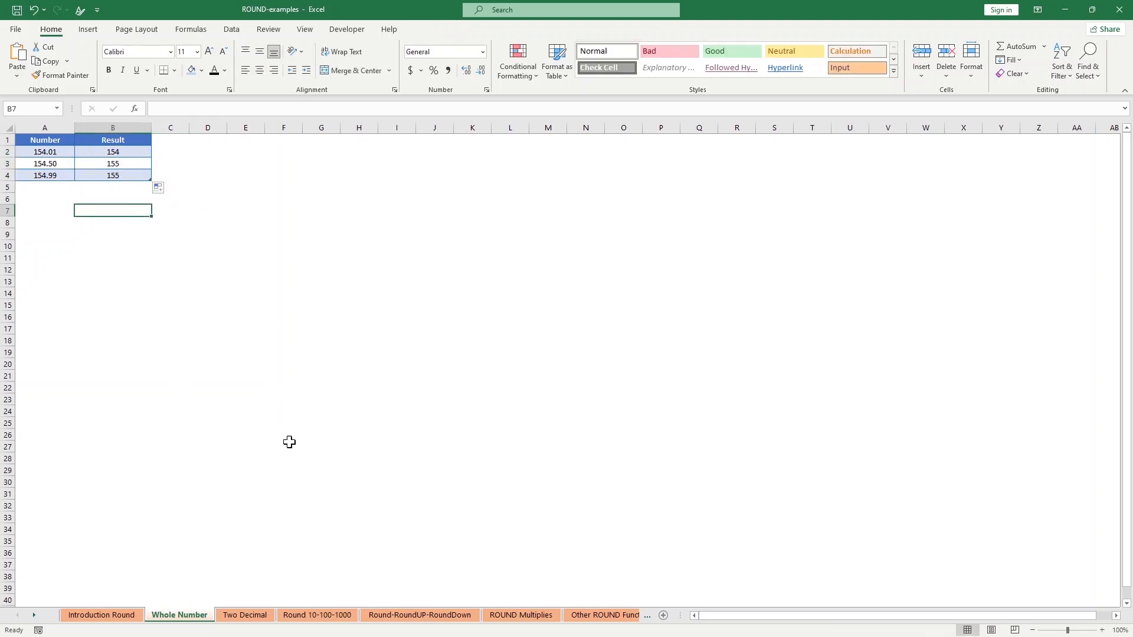
# Open the Round 10-100-1000 sheet and examine the nearest-10 and nearest-1000 results and the sample formula in F2
pyautogui.click(320, 616)
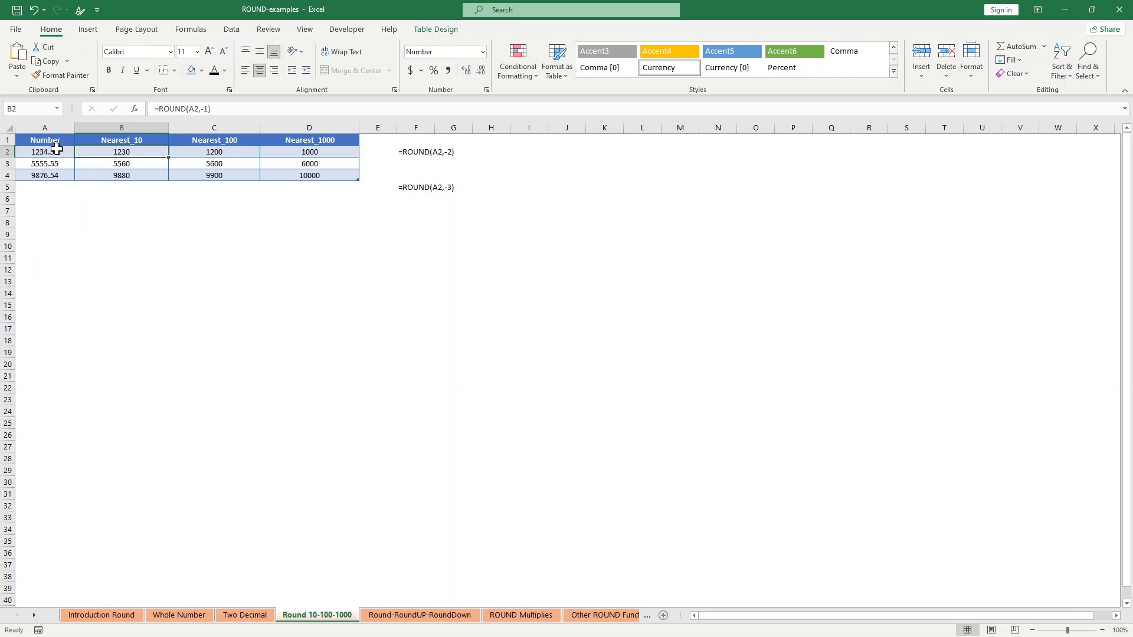
pyautogui.click(56, 152)
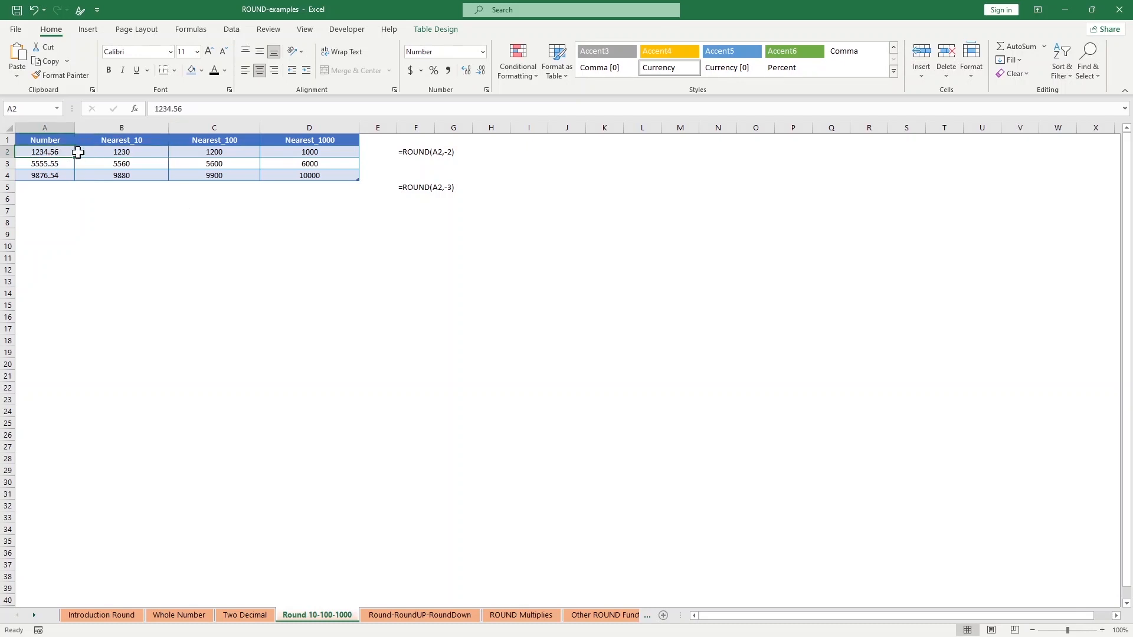
pyautogui.click(118, 155)
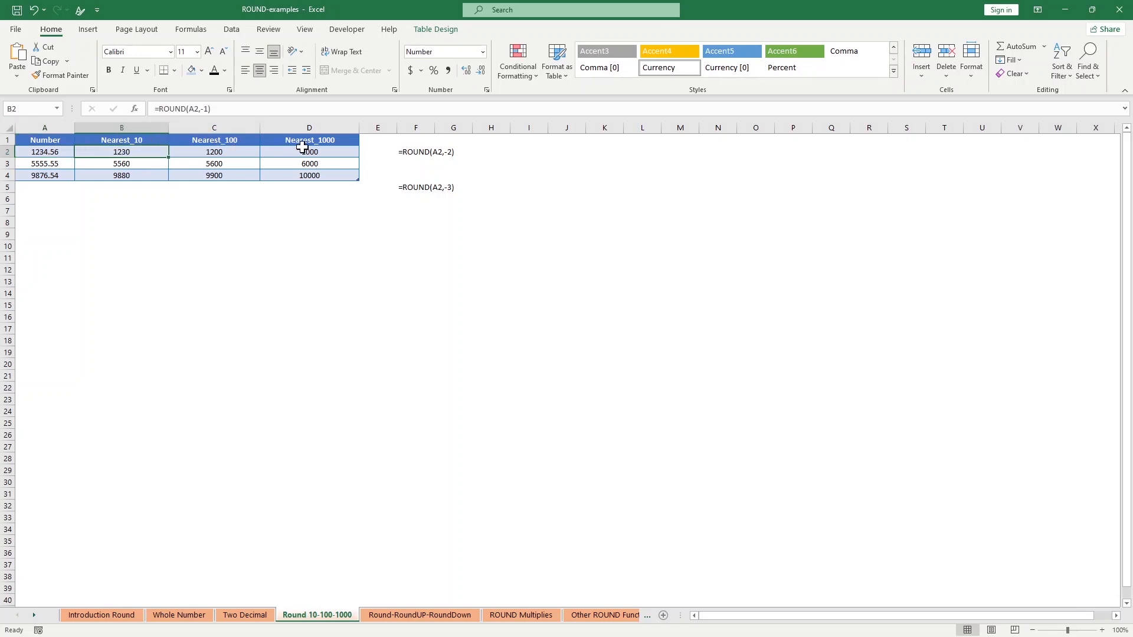
pyautogui.click(326, 151)
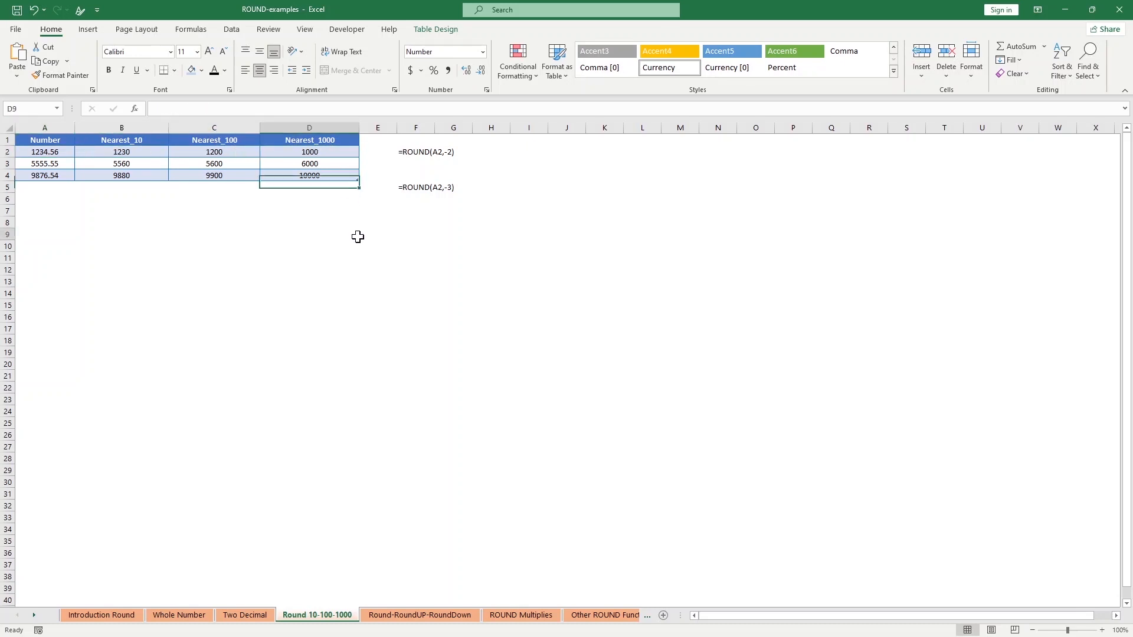
pyautogui.click(354, 235)
pyautogui.click(421, 154)
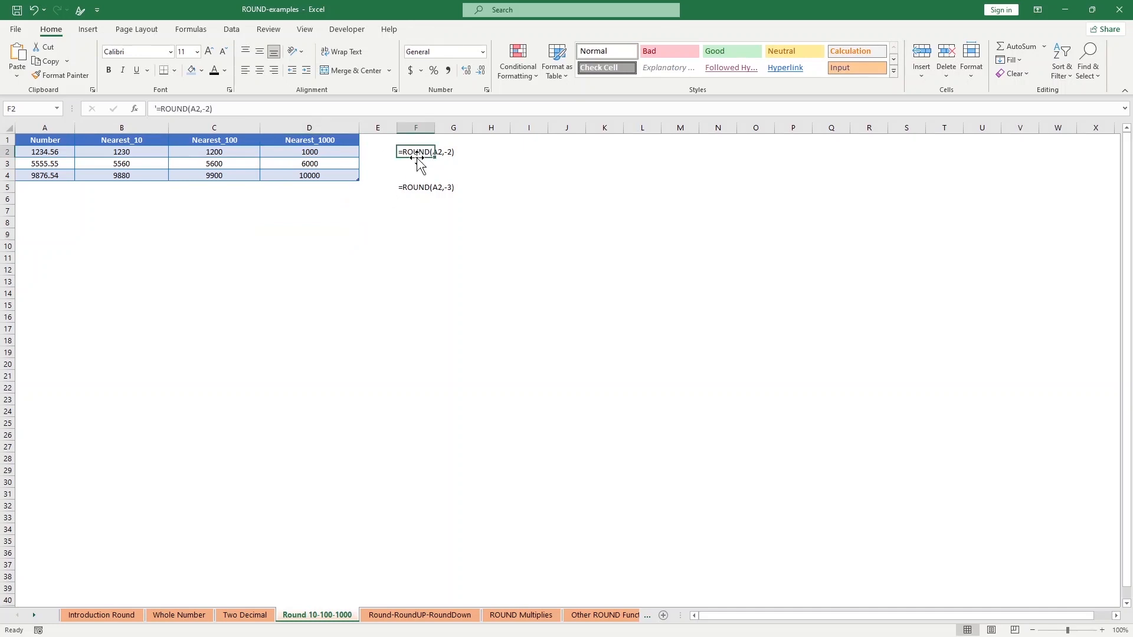
pyautogui.click(235, 108)
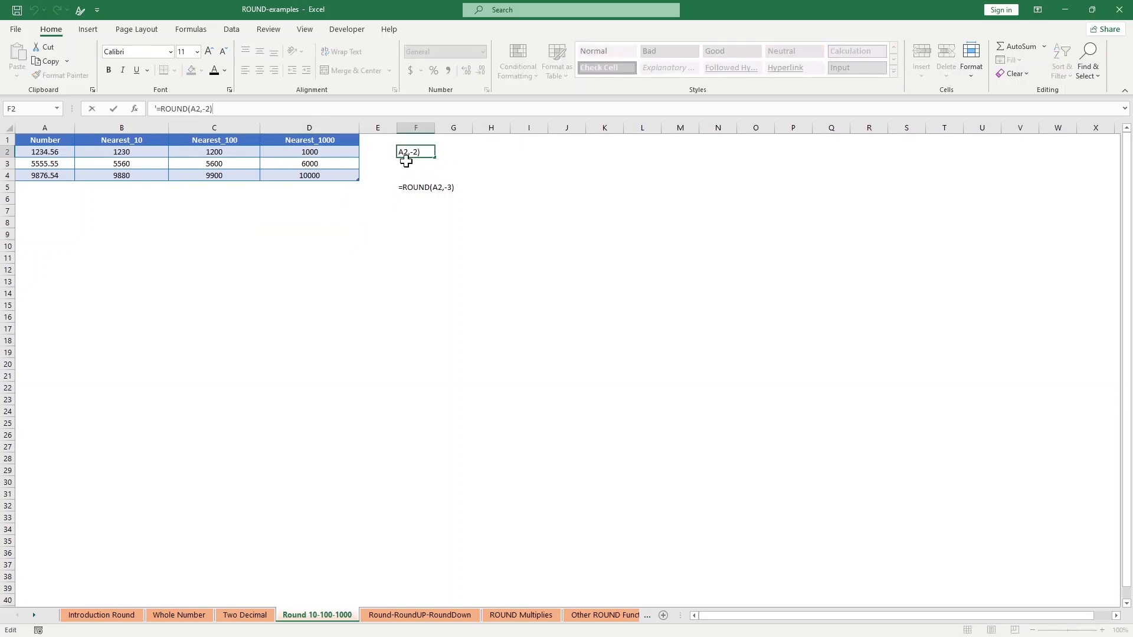
pyautogui.click(446, 171)
pyautogui.click(426, 154)
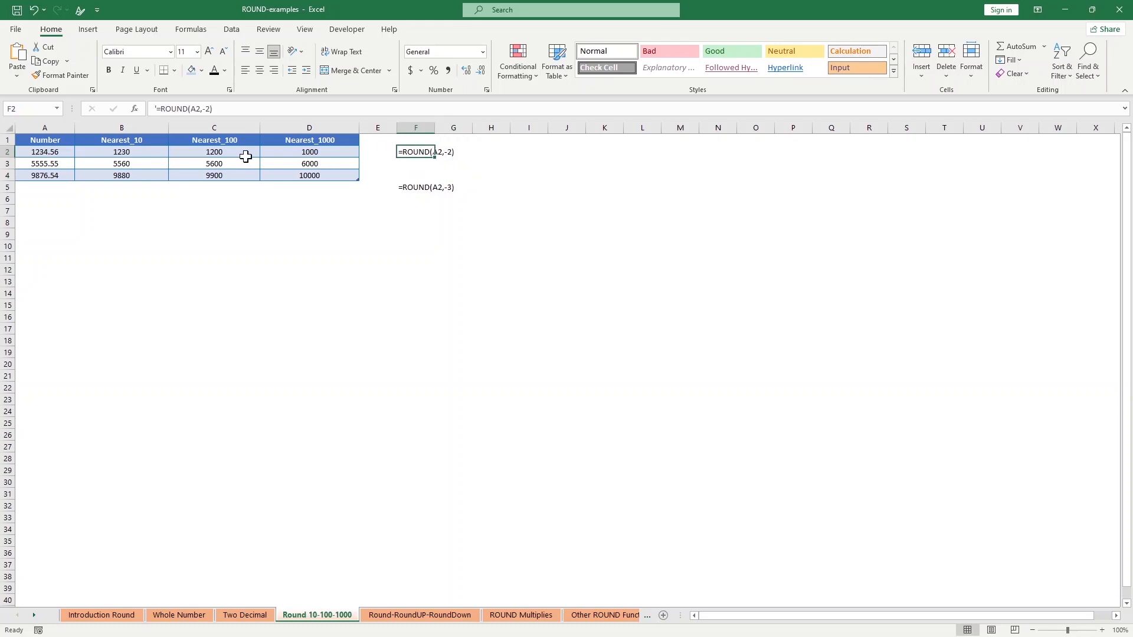
pyautogui.click(144, 150)
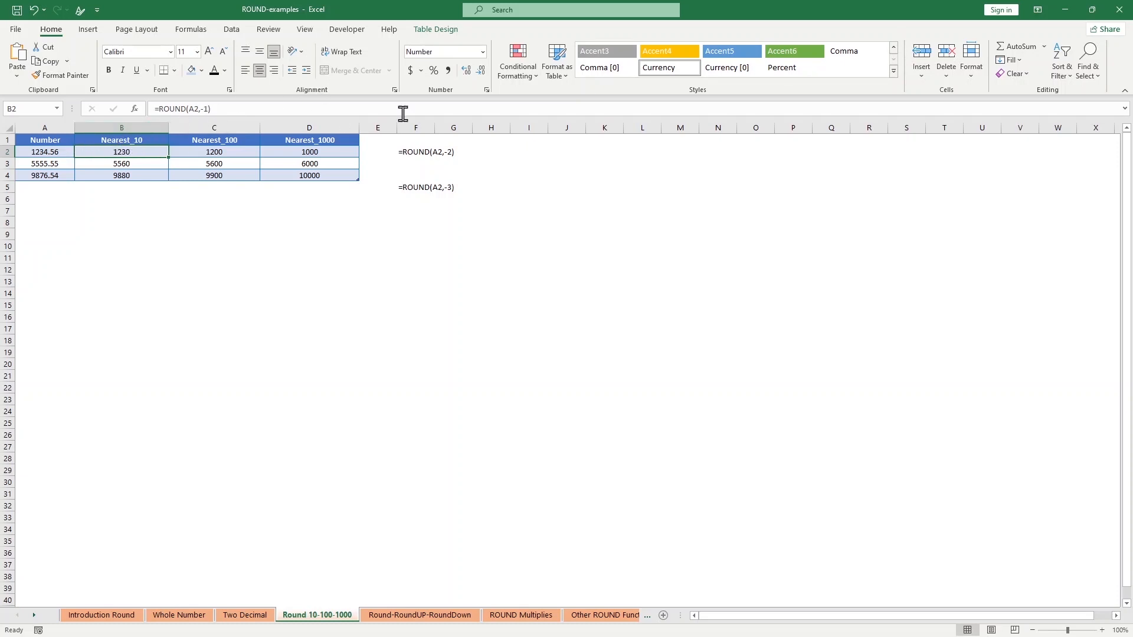
pyautogui.click(131, 160)
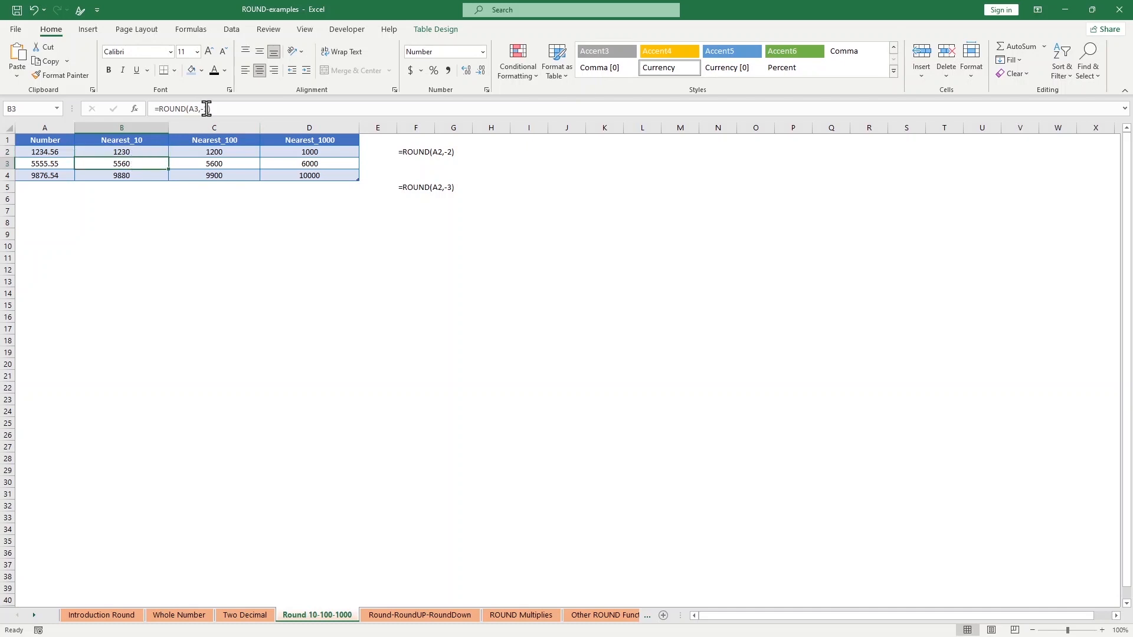
# Format the number in A3 with zero decimal places and fill it down to A4
pyautogui.click(51, 166)
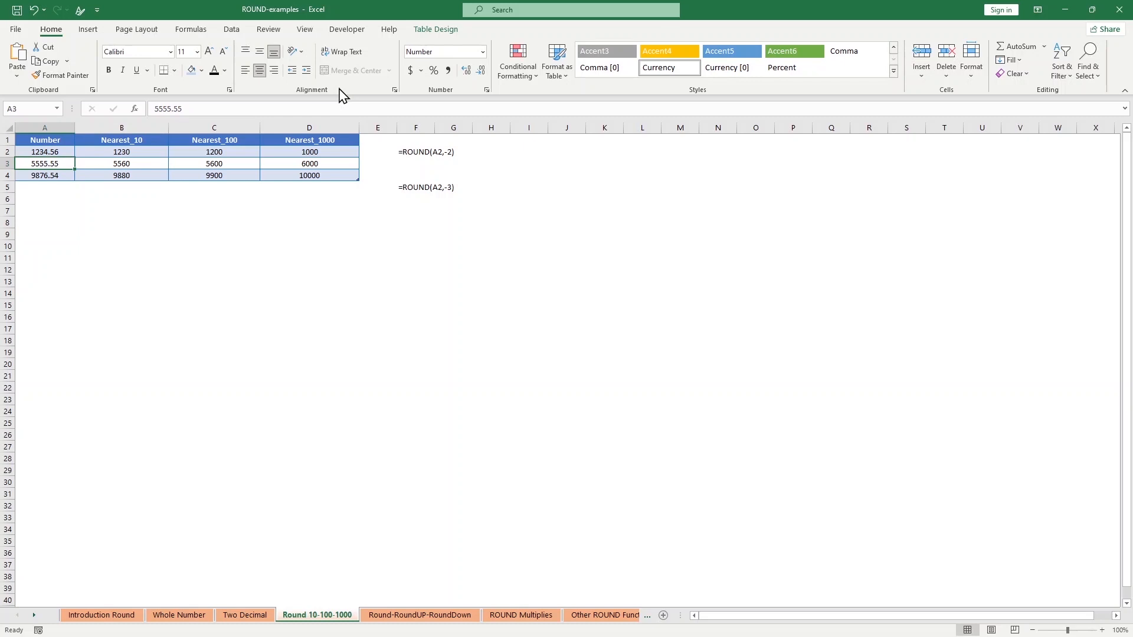
pyautogui.click(480, 72)
pyautogui.click(480, 72)
pyautogui.moveTo(75, 169); pyautogui.dragTo(76, 177)
pyautogui.click(125, 208)
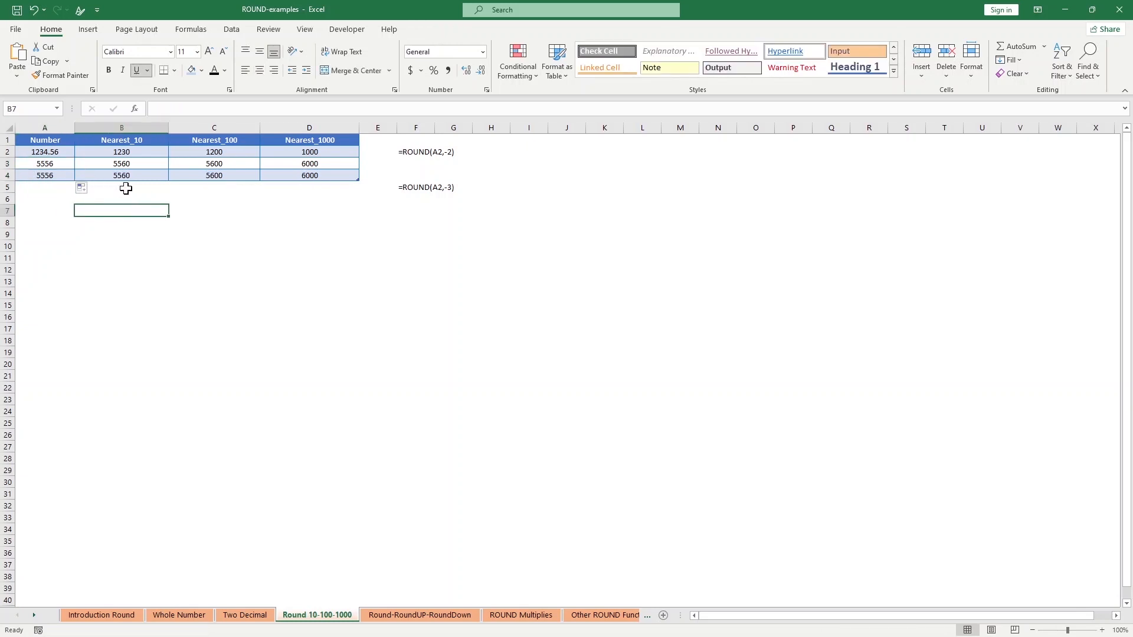
# Examine the ROUND formulas in B3 and in the Nearest_100 and Nearest_1000 columns for all three numbers
pyautogui.click(140, 165)
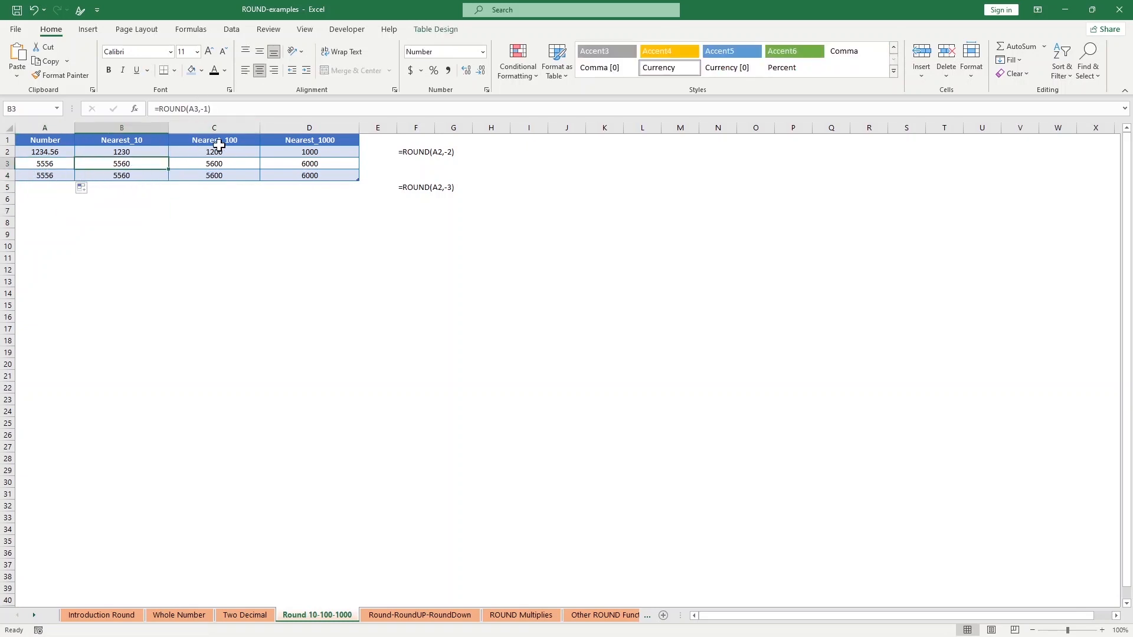
pyautogui.click(237, 152)
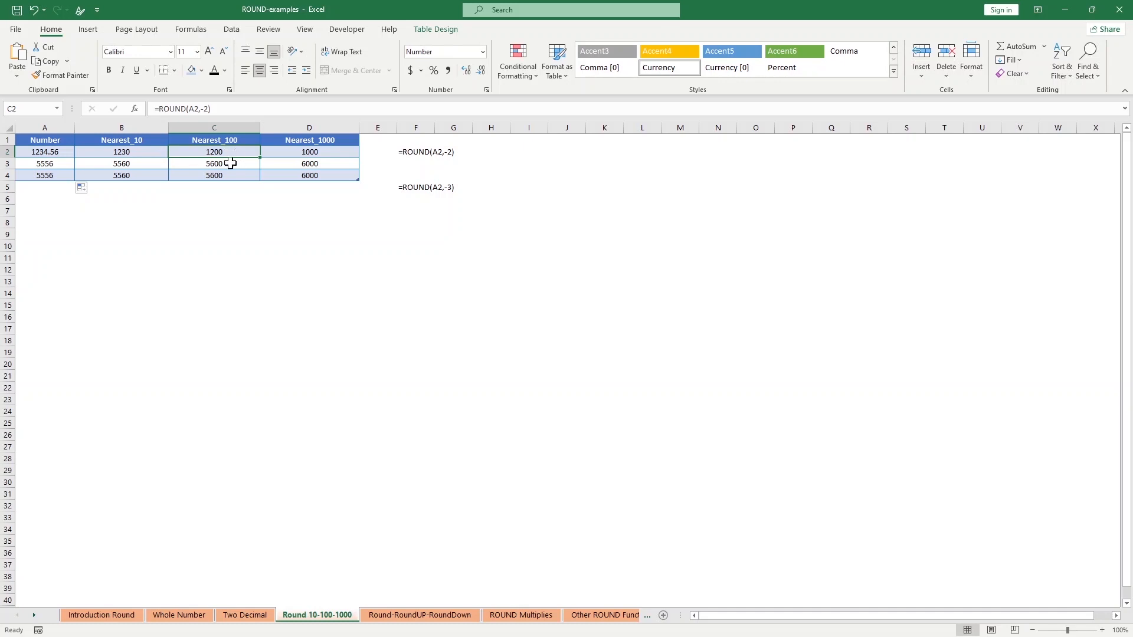
pyautogui.click(226, 170)
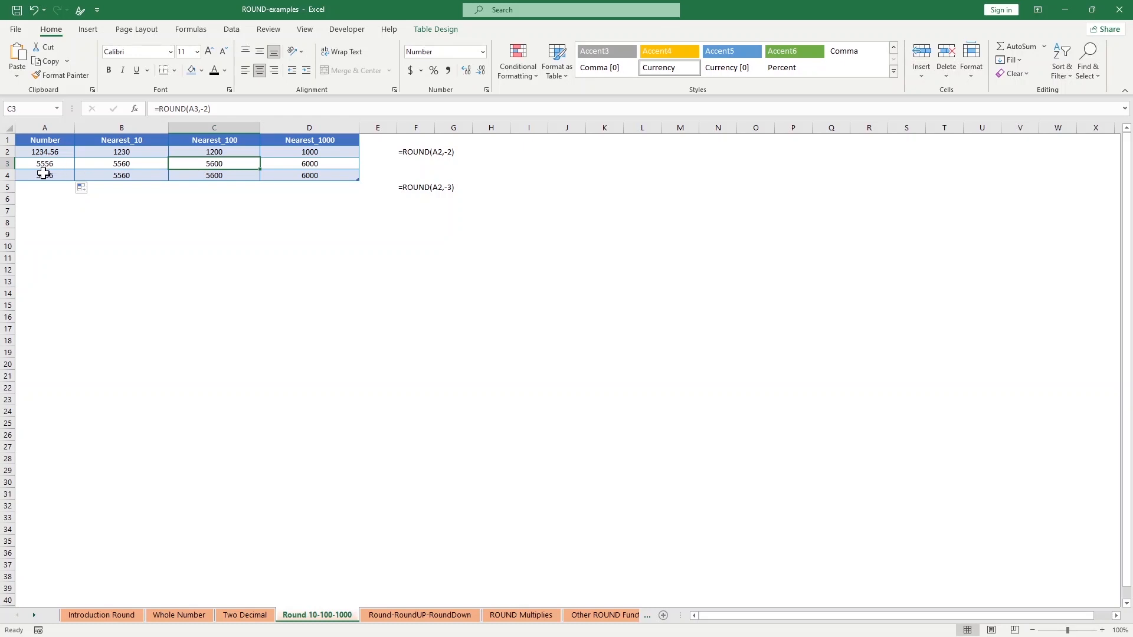
pyautogui.click(229, 175)
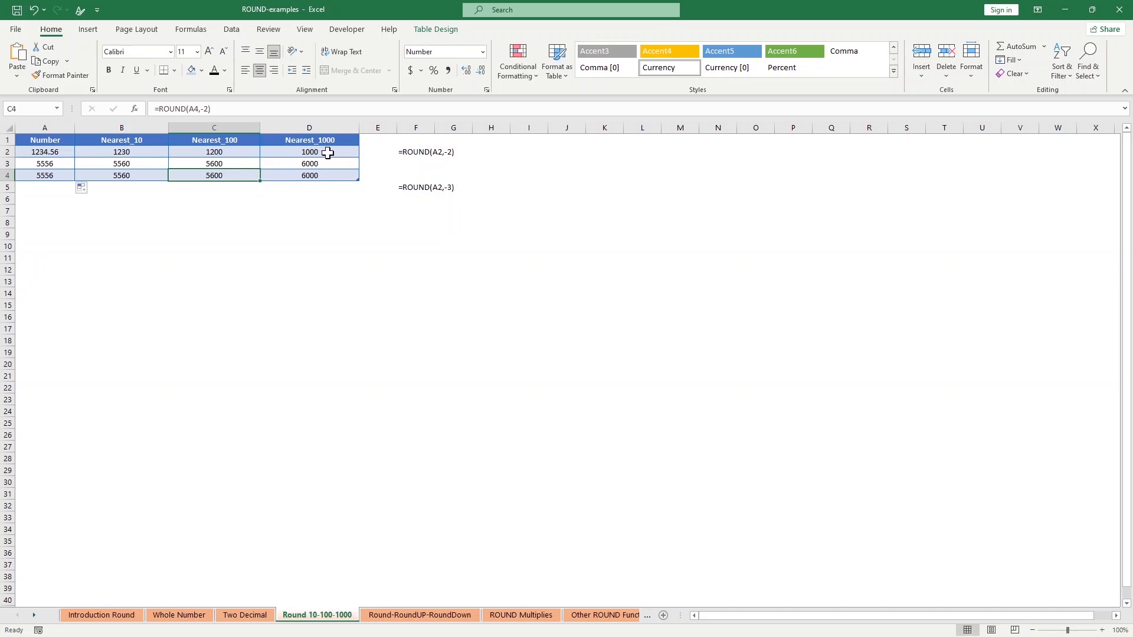
pyautogui.click(329, 152)
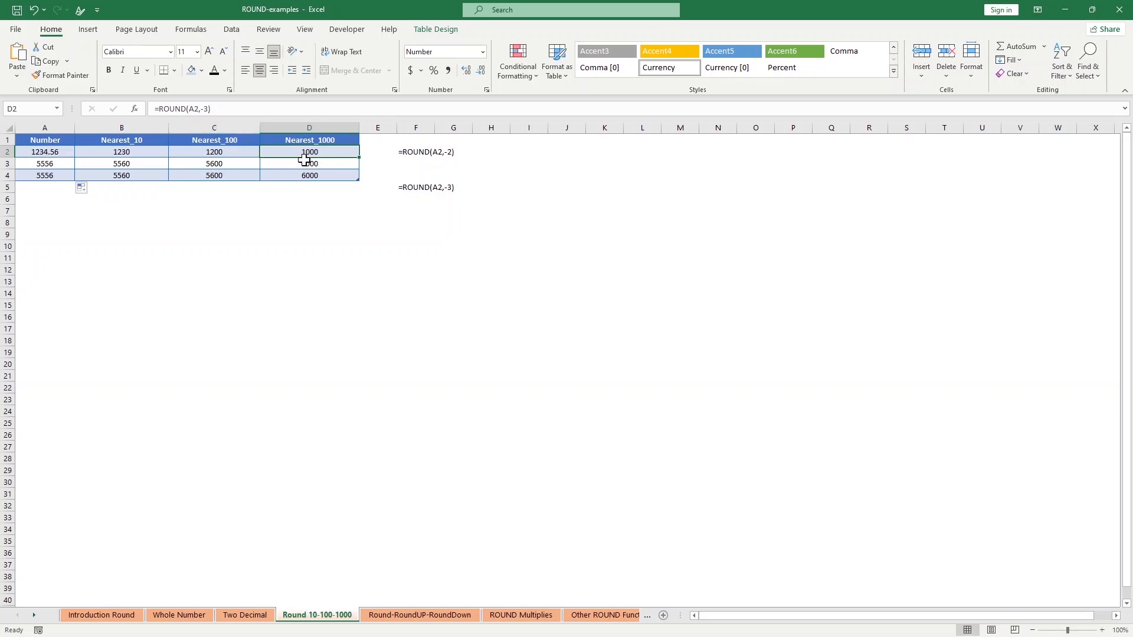
pyautogui.click(324, 163)
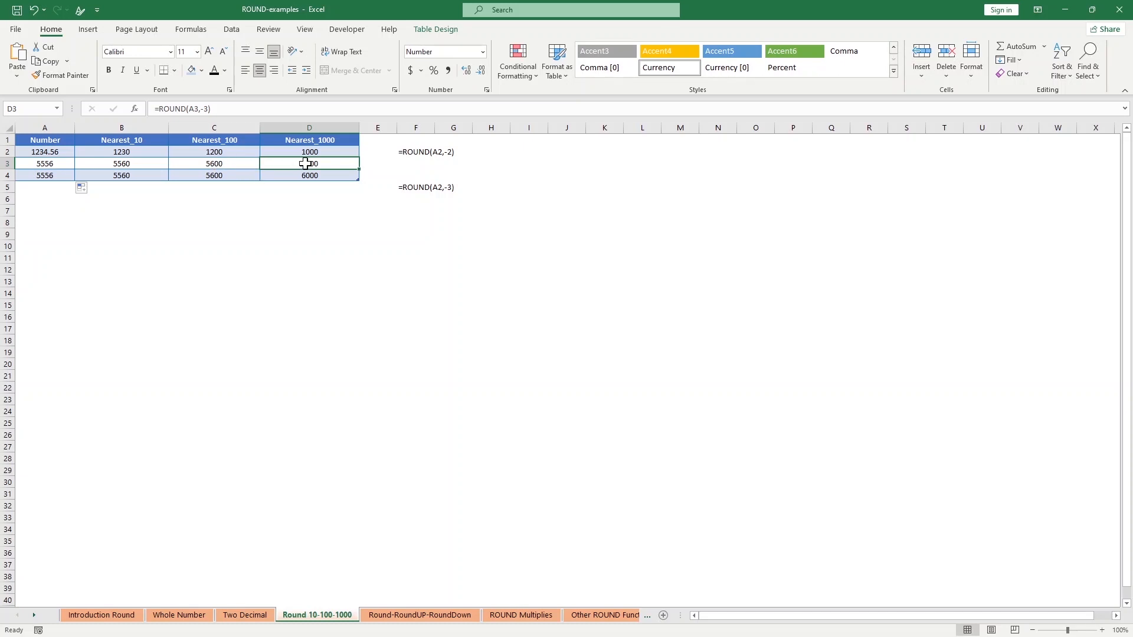
pyautogui.click(227, 176)
pyautogui.click(313, 176)
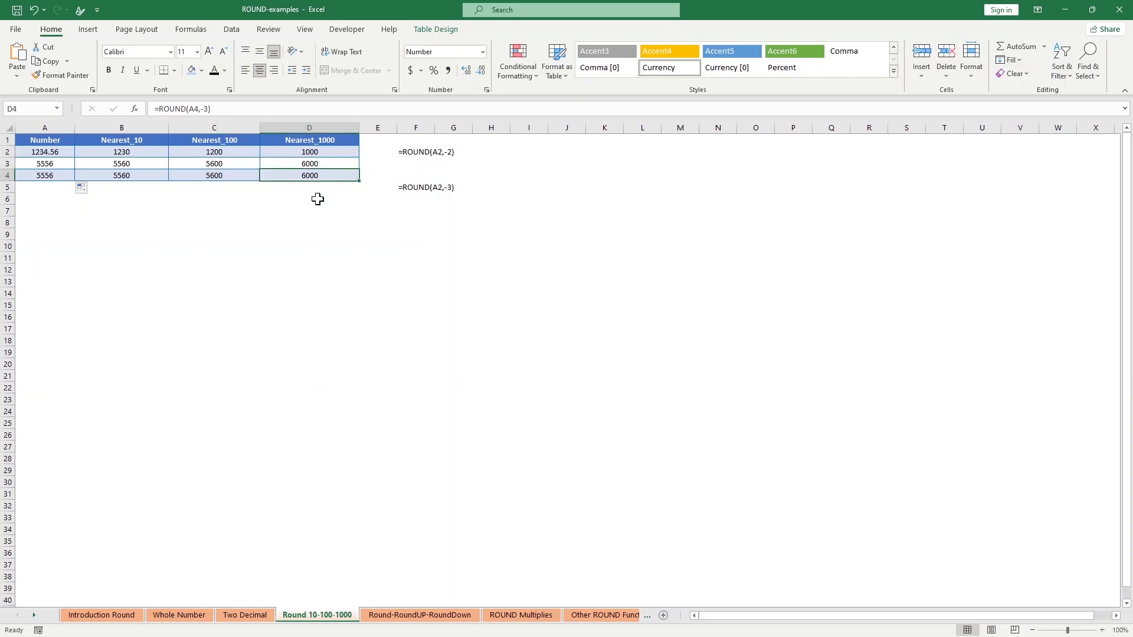
# Open the Round-RoundUP-RoundDown sheet and examine the ROUND and ROUNDUP formulas in B2 and C2
pyautogui.click(423, 615)
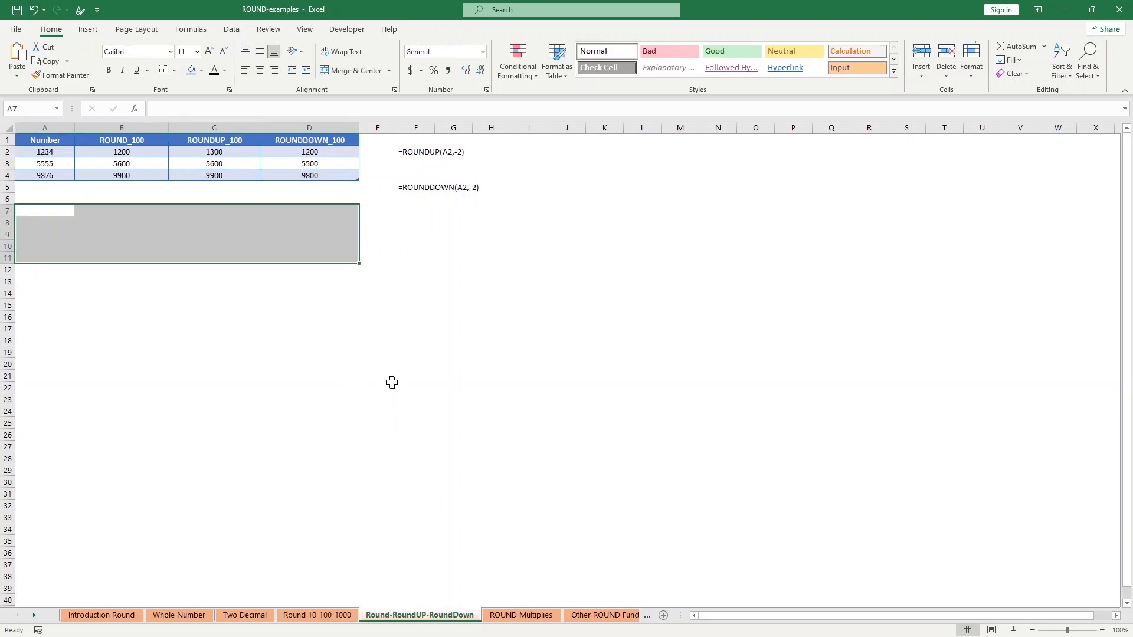
pyautogui.click(411, 317)
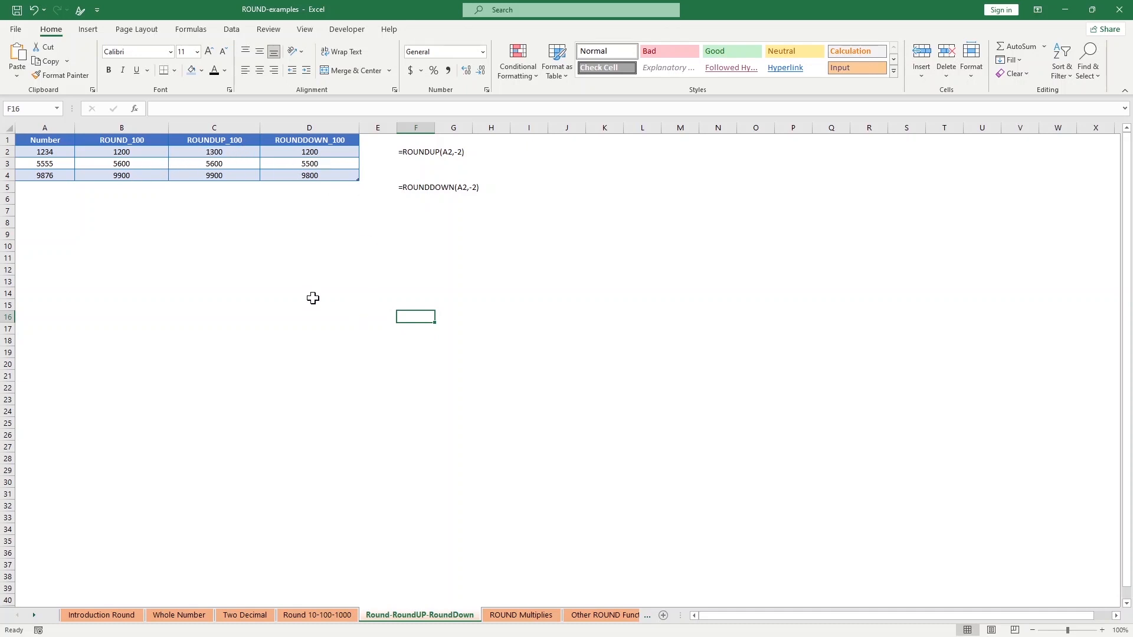
pyautogui.click(147, 152)
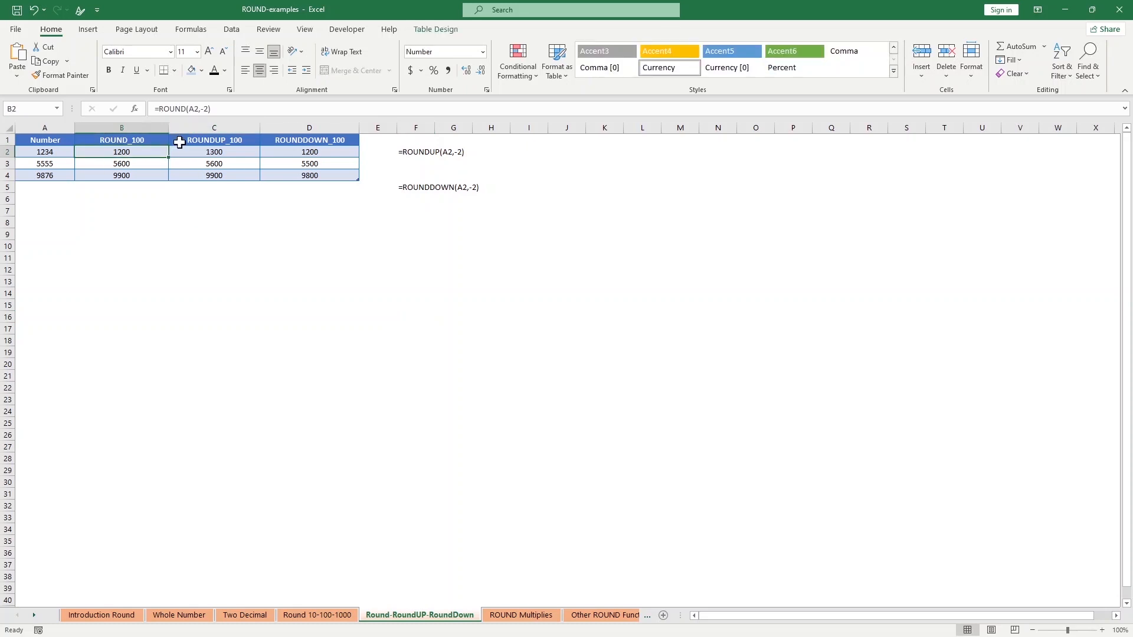
pyautogui.click(208, 155)
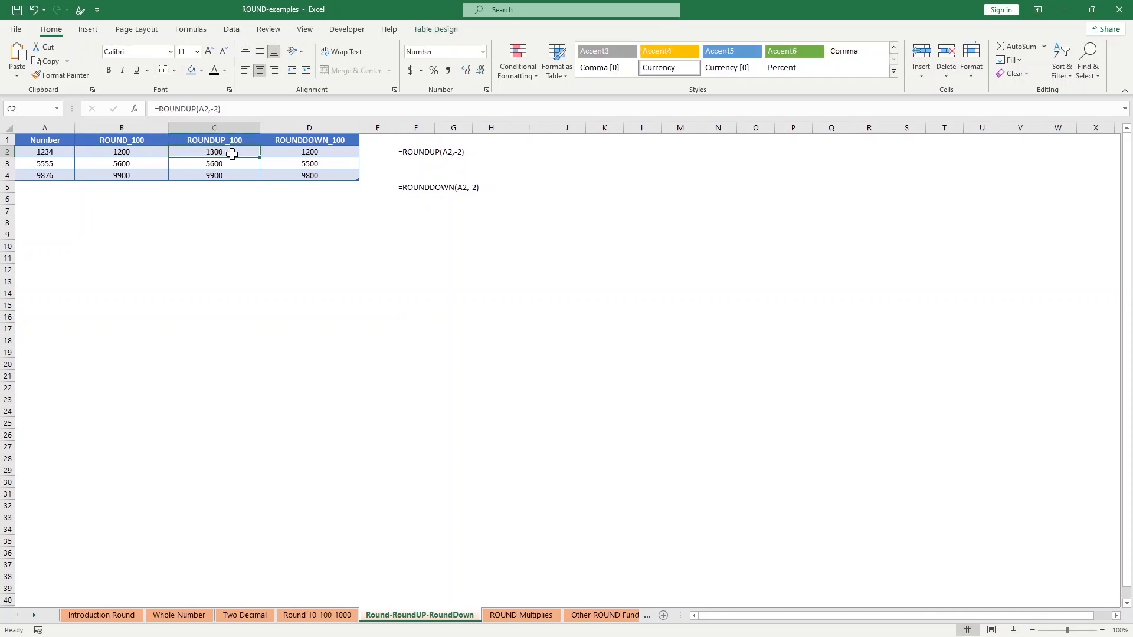
# Turn the sample text in F2 into the live formula =ROUNDUP(A2,-2)
pyautogui.click(440, 153)
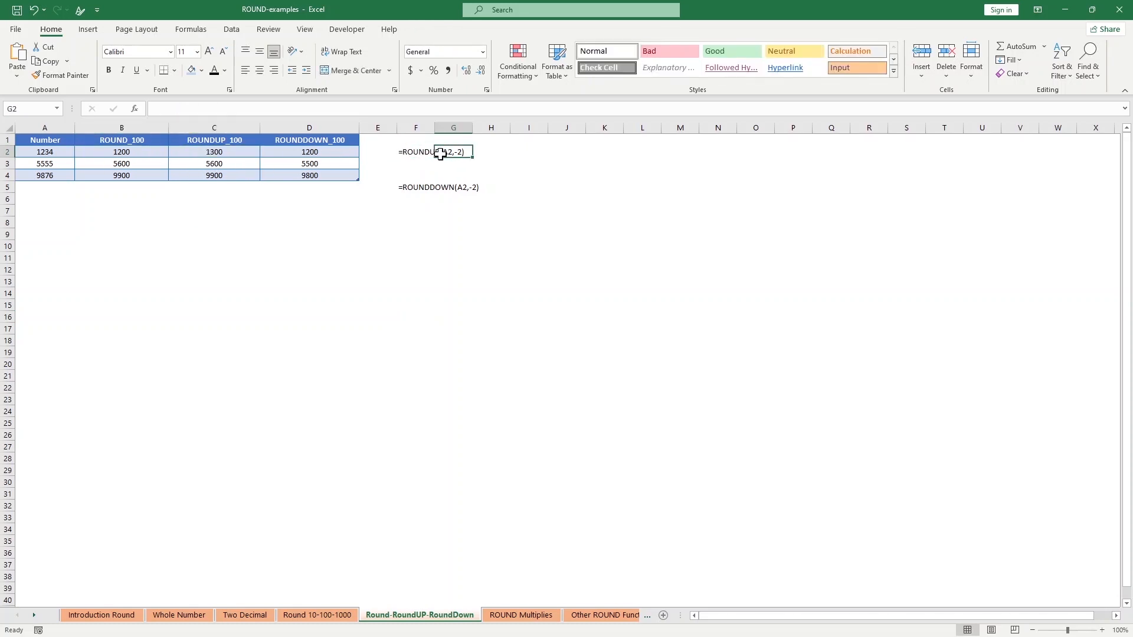
pyautogui.doubleClick(412, 153)
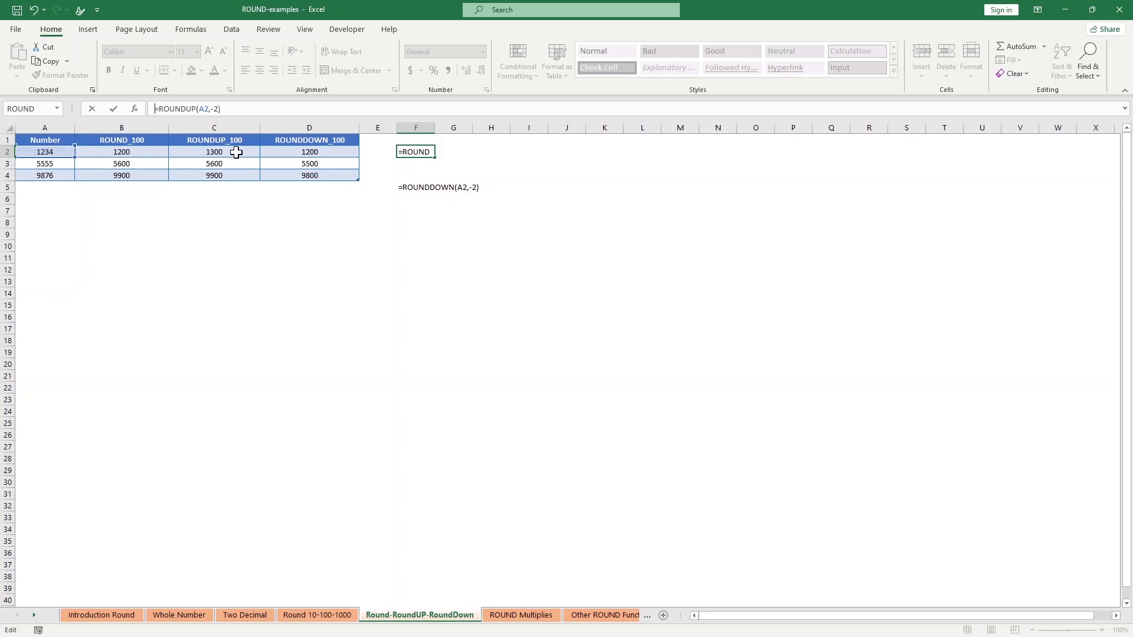
pyautogui.press('Return')
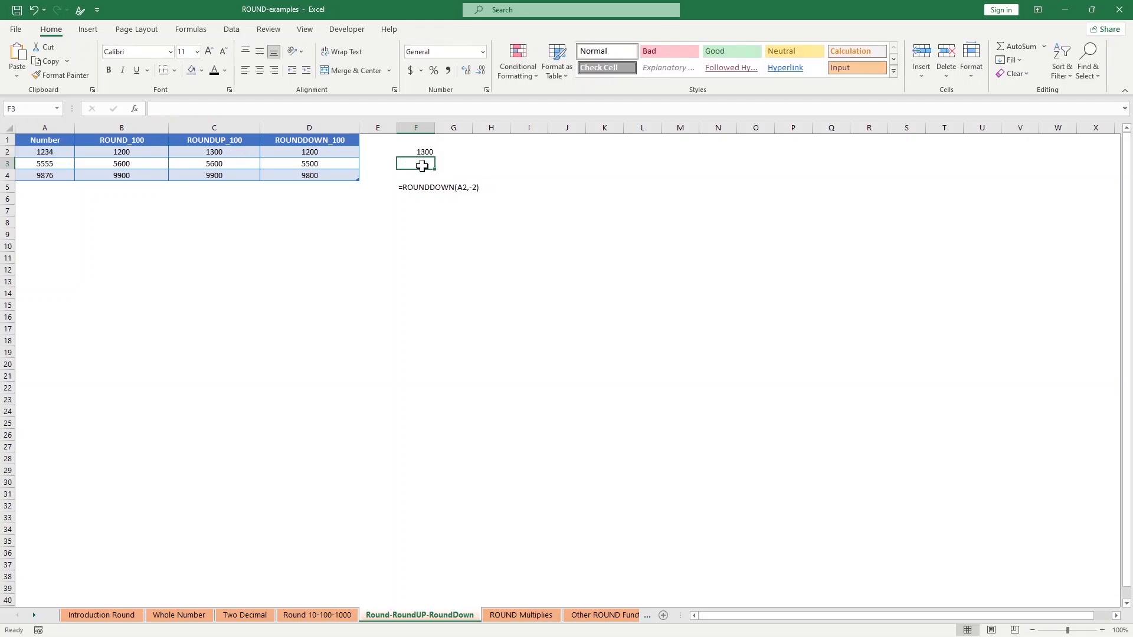
# Enter =ROUNDUP(A3,-2) in F3 and fill it down to F4
pyautogui.click(214, 166)
pyautogui.click(414, 165)
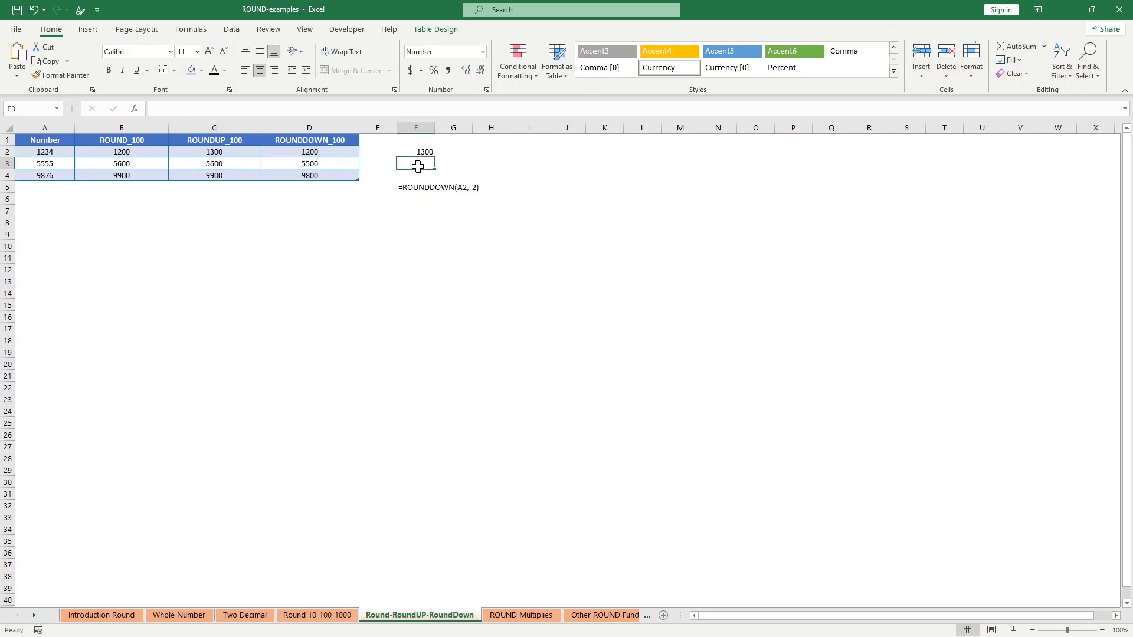
pyautogui.write('=roundup')
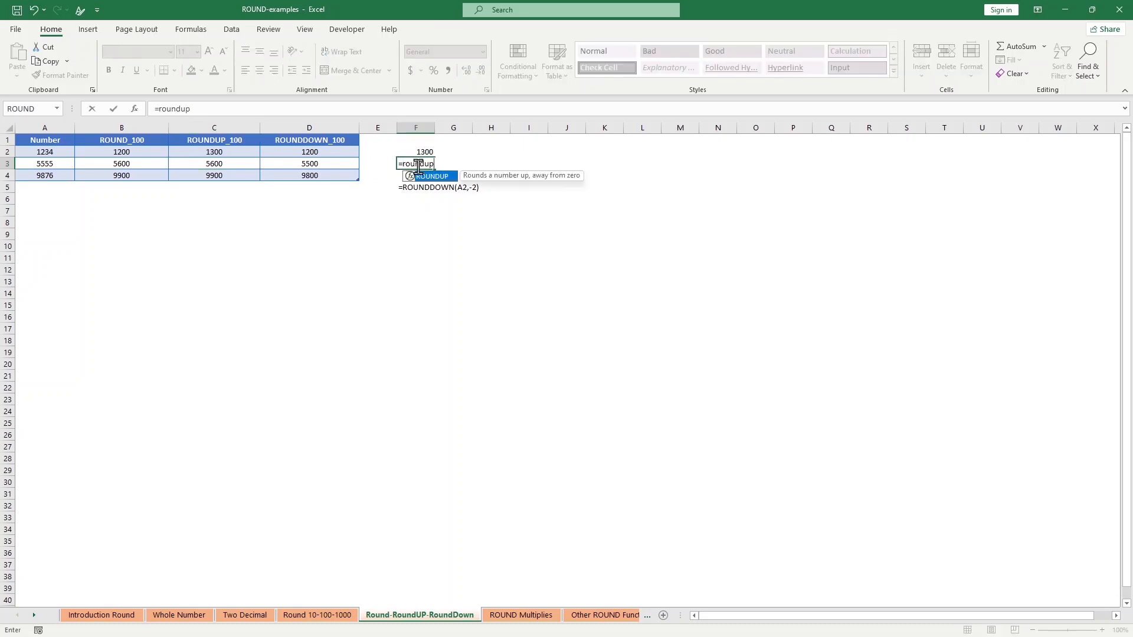
pyautogui.write('(')
pyautogui.click(226, 165)
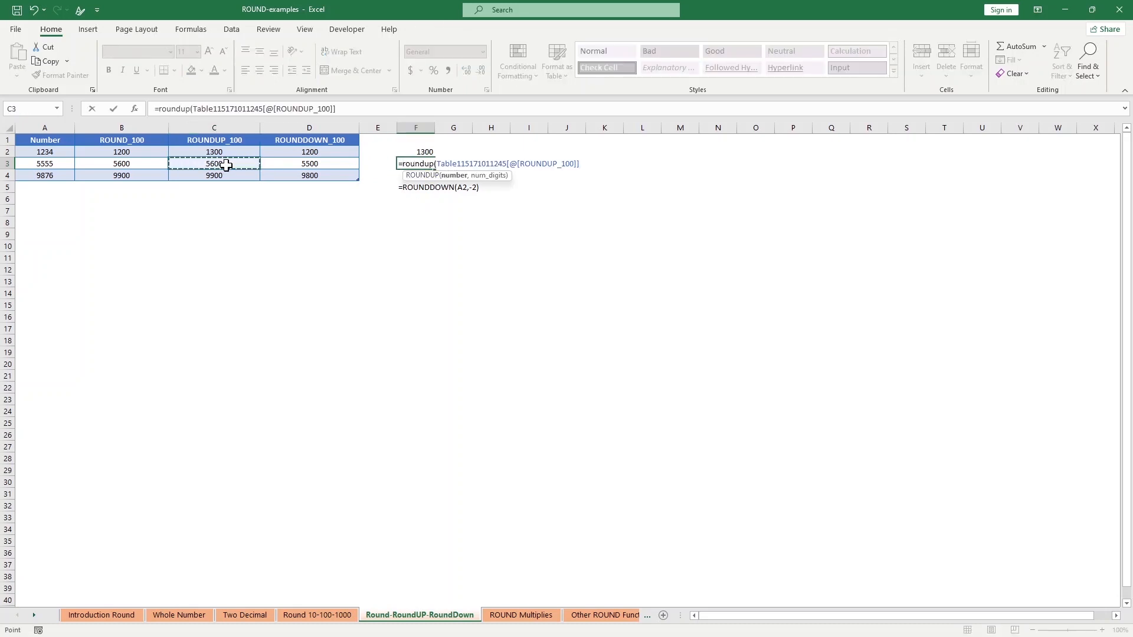
pyautogui.write('A')
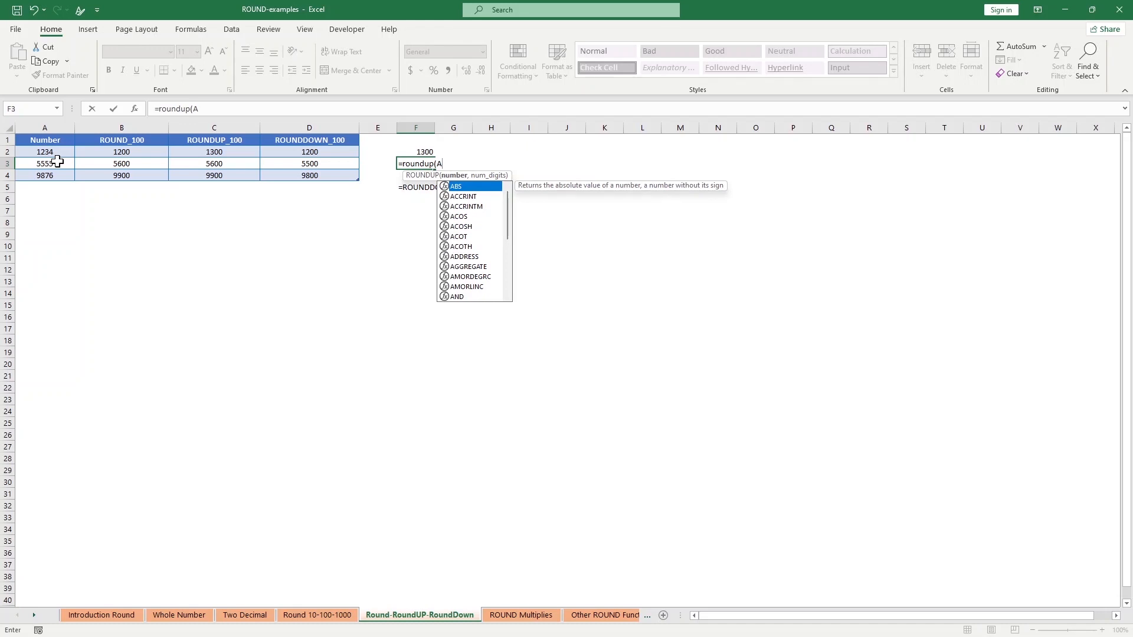
pyautogui.write('3')
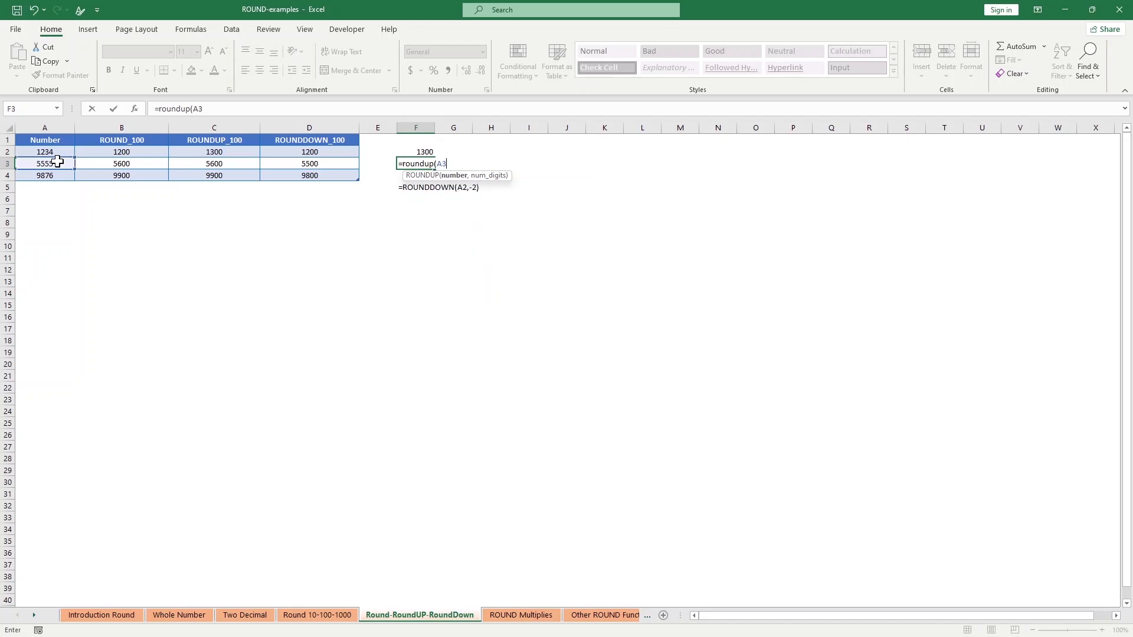
pyautogui.write(',-2)')
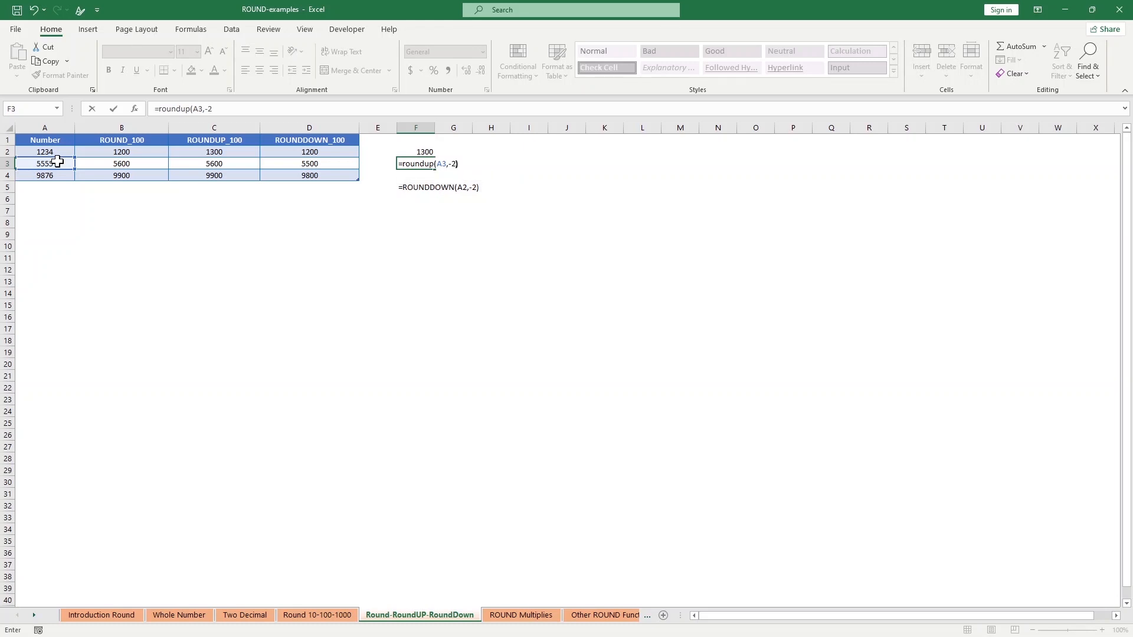
pyautogui.press('Return')
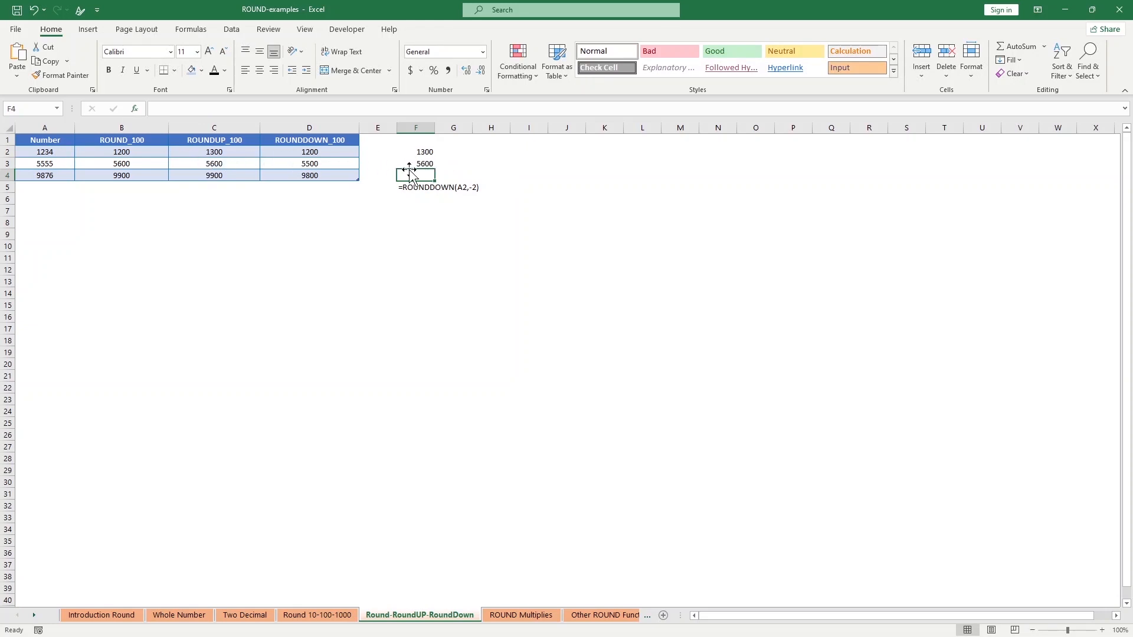
pyautogui.click(432, 168)
pyautogui.moveTo(434, 169); pyautogui.dragTo(435, 178)
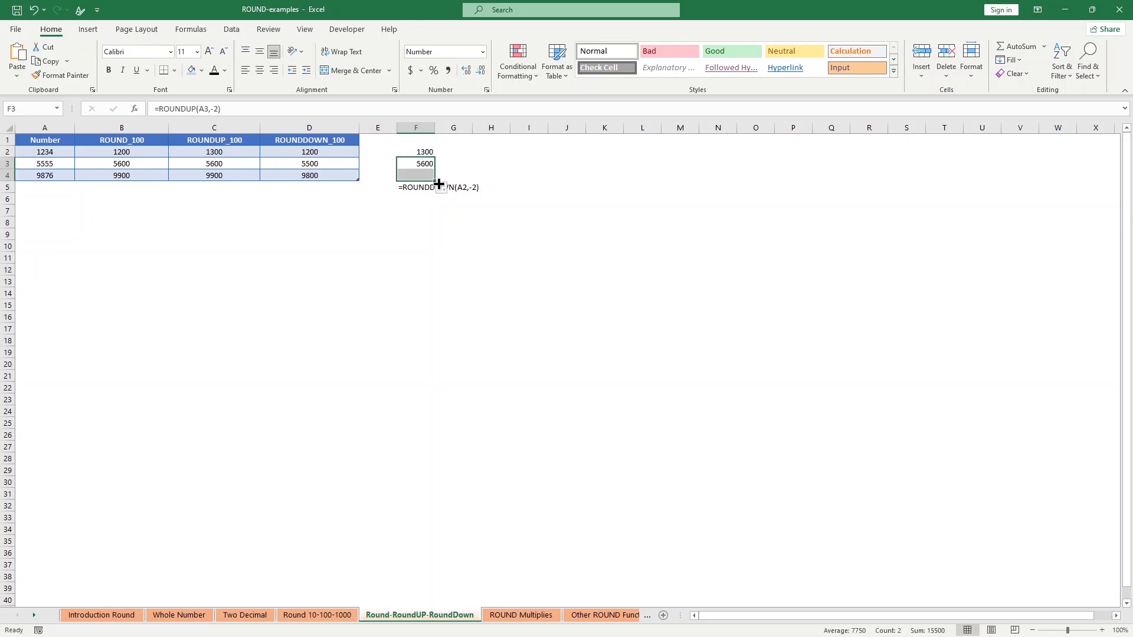
# Examine the sample ROUNDDOWN formula in F5 and the formulas in the ROUNDDOWN_100 column
pyautogui.click(411, 198)
pyautogui.click(476, 199)
pyautogui.moveTo(408, 189); pyautogui.dragTo(488, 187)
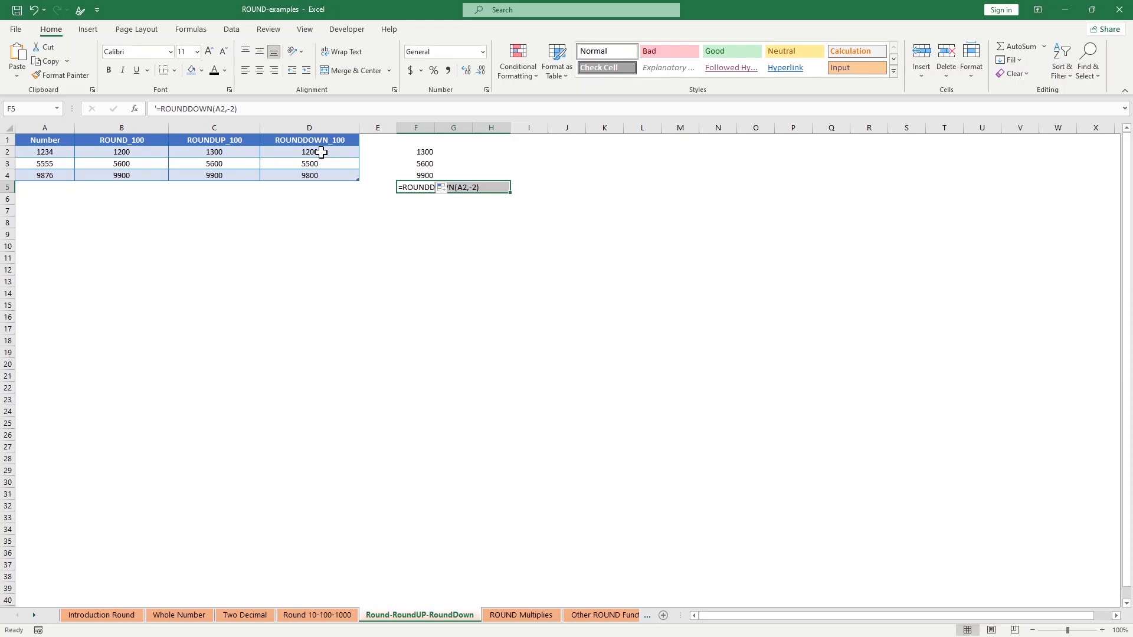
pyautogui.click(312, 153)
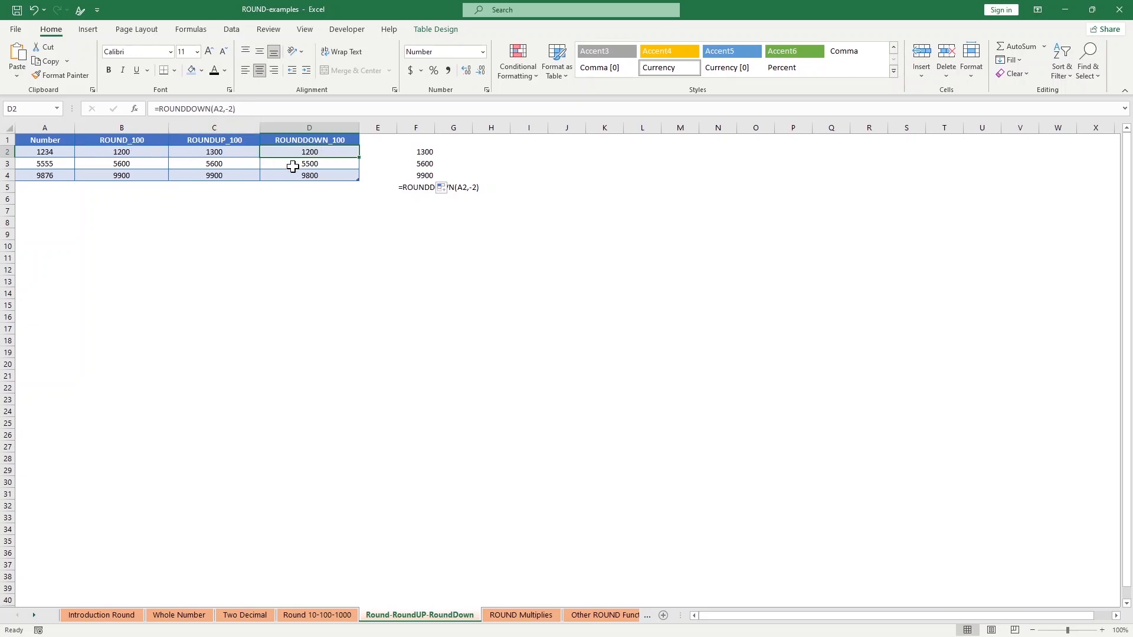
pyautogui.click(323, 167)
pyautogui.click(301, 152)
# Open the Other ROUND Function sheet and examine the MROUND formula in the Answer cell C8
pyautogui.click(648, 616)
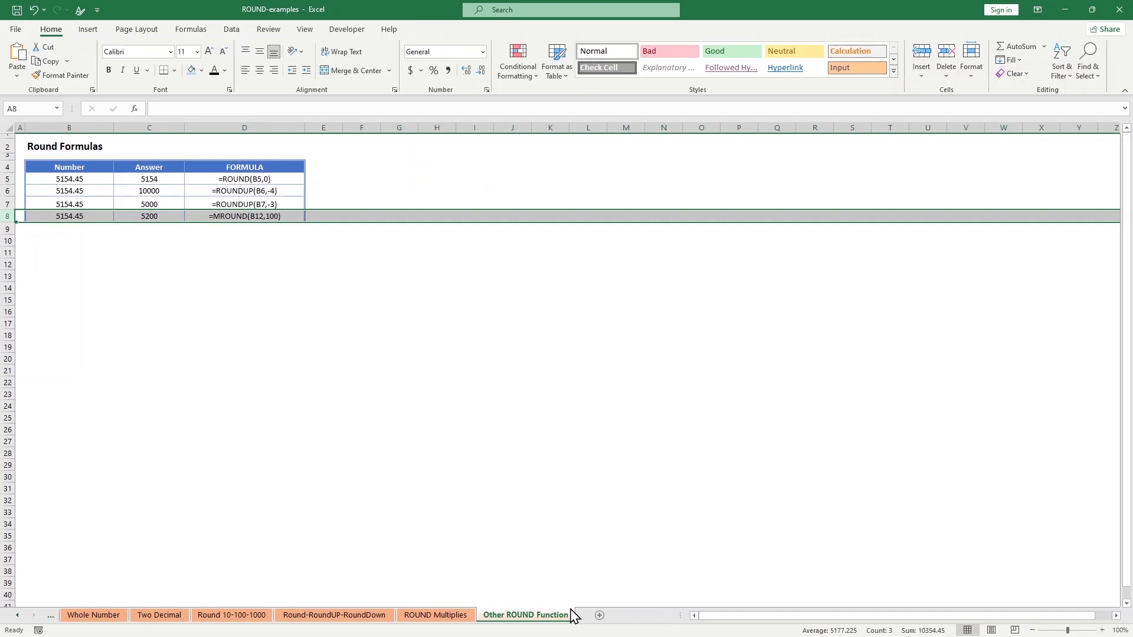
pyautogui.click(293, 273)
pyautogui.click(319, 218)
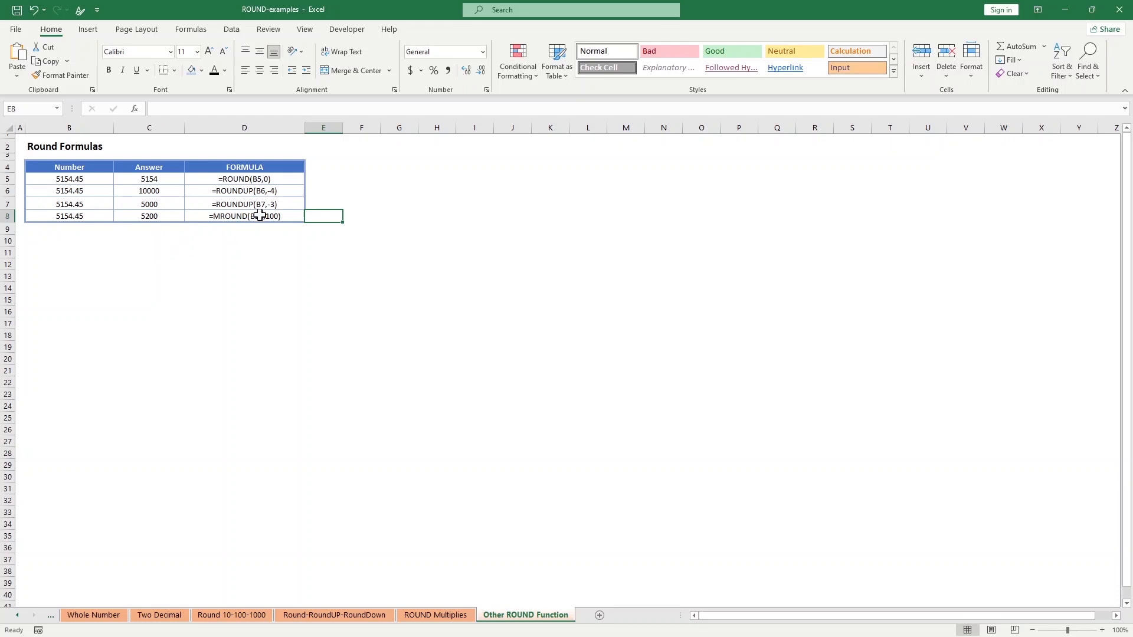
pyautogui.click(141, 218)
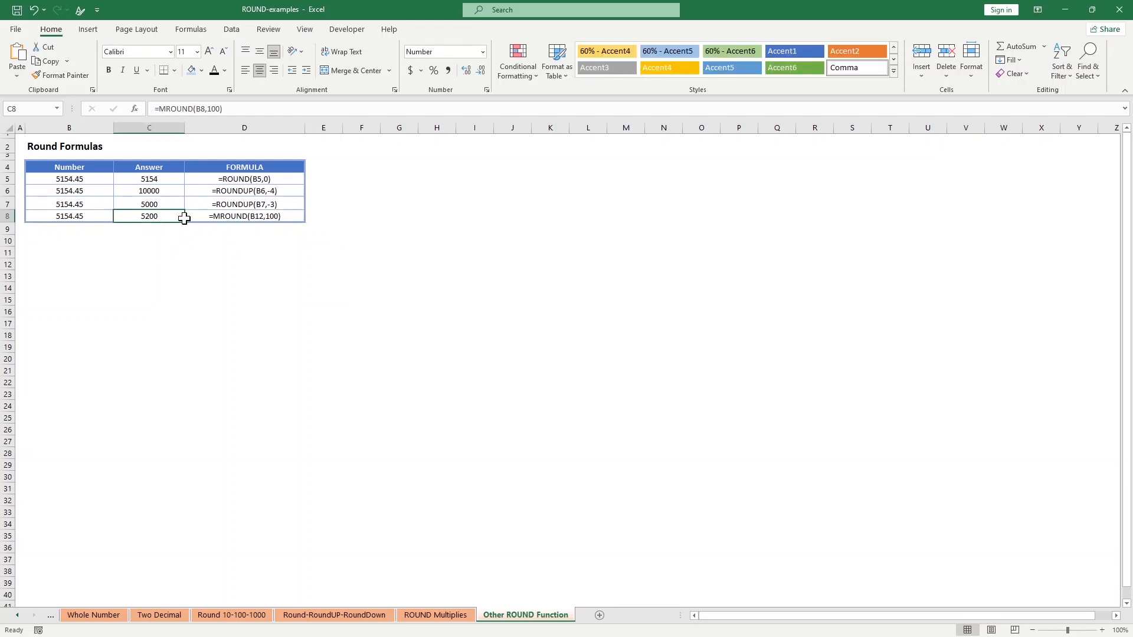
pyautogui.click(325, 218)
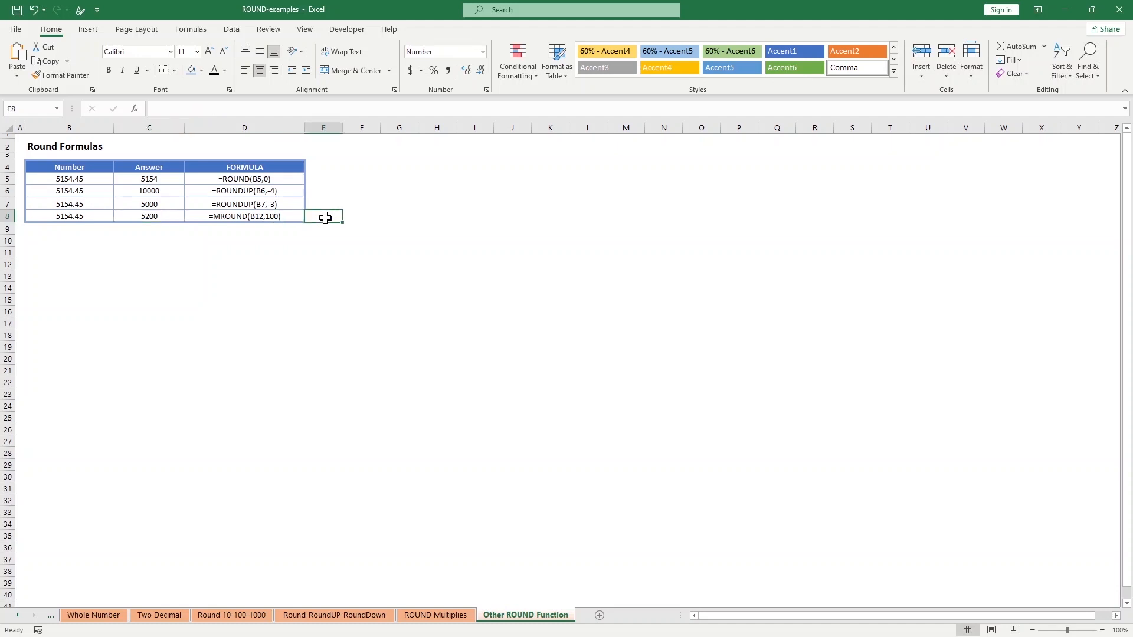
pyautogui.click(163, 216)
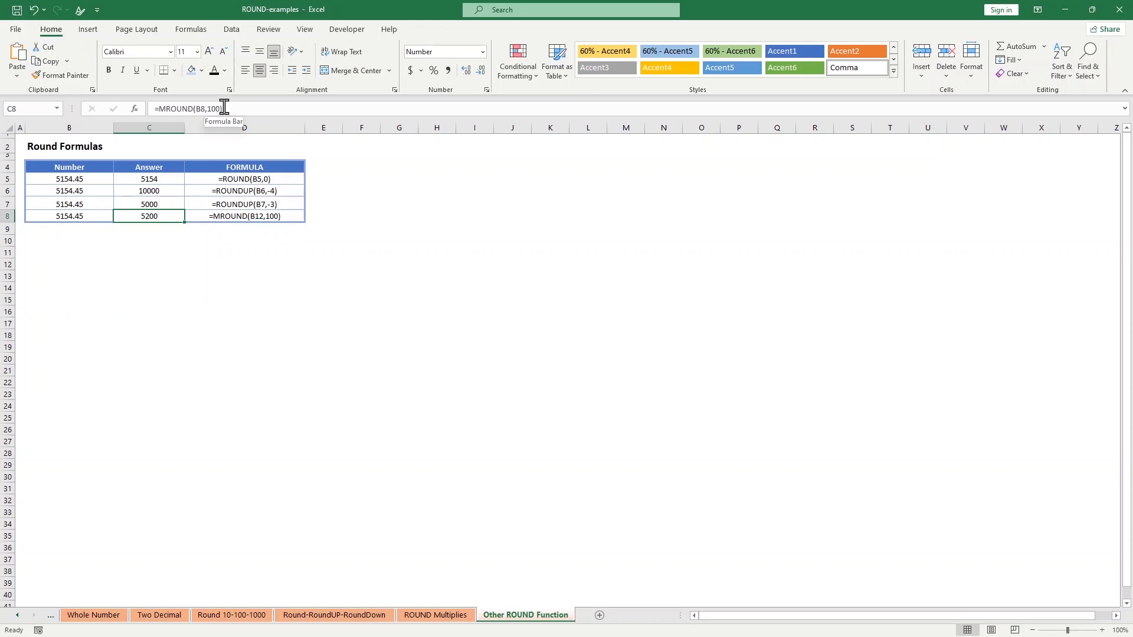
pyautogui.click(325, 219)
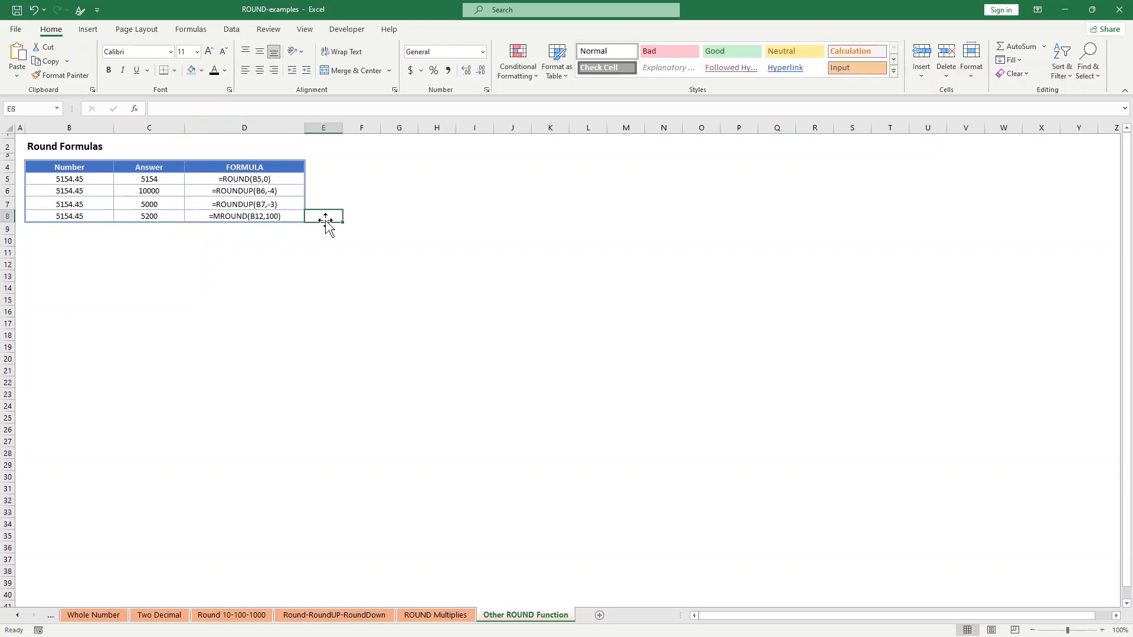
# Enter =C8/100 in C10 to check that the MROUND answer is a multiple of 100
pyautogui.click(150, 245)
pyautogui.write('=')
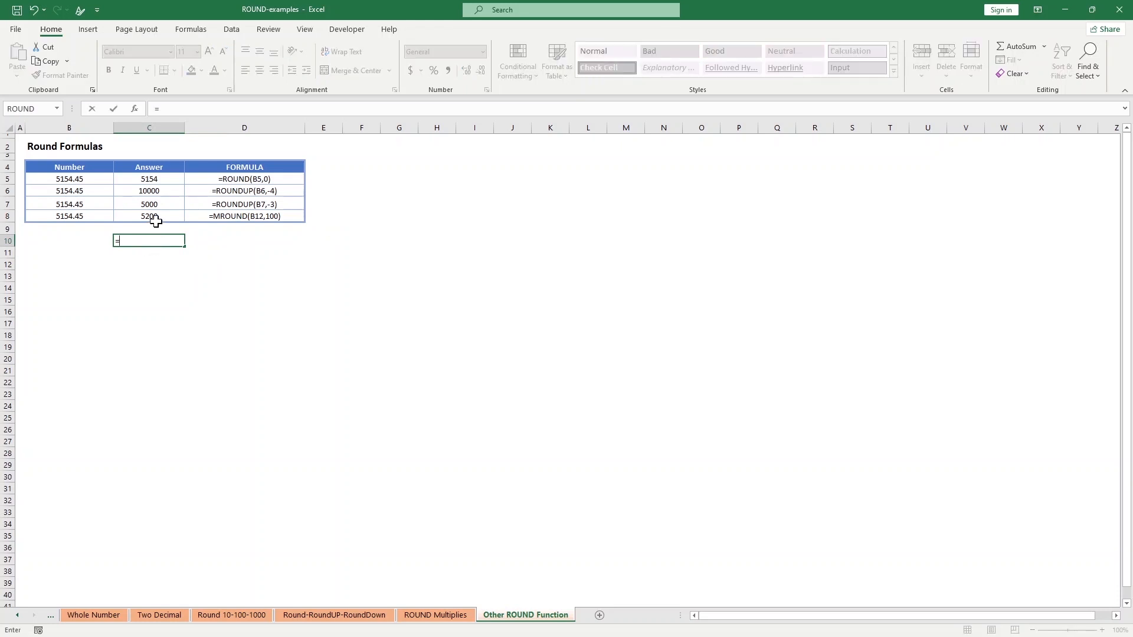
pyautogui.click(156, 218)
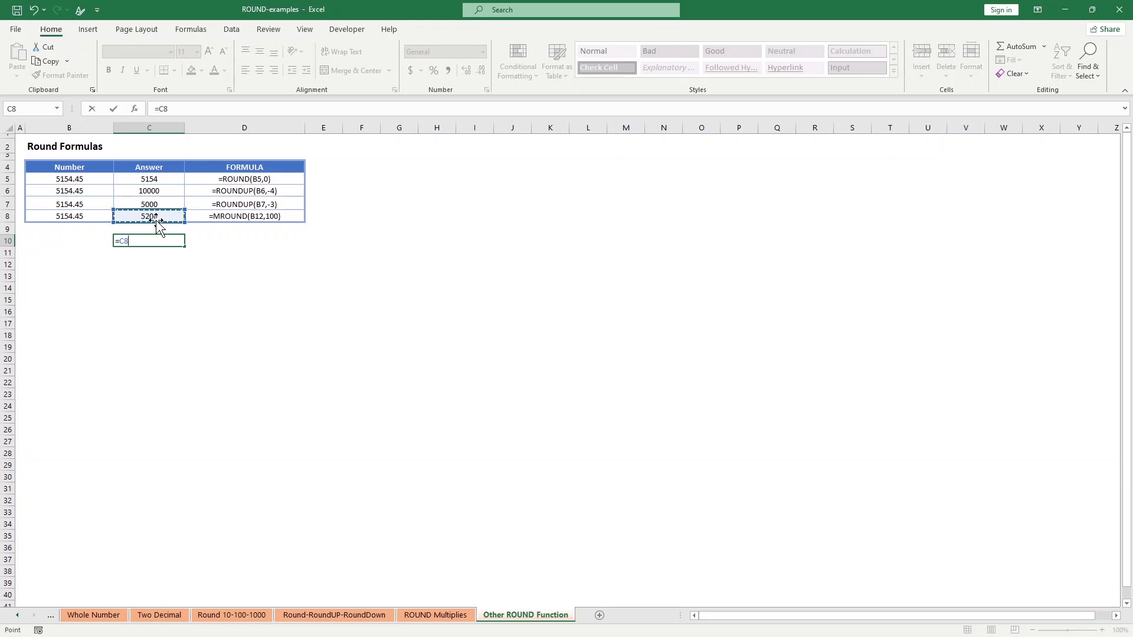
pyautogui.write('/100')
pyautogui.press('Return')
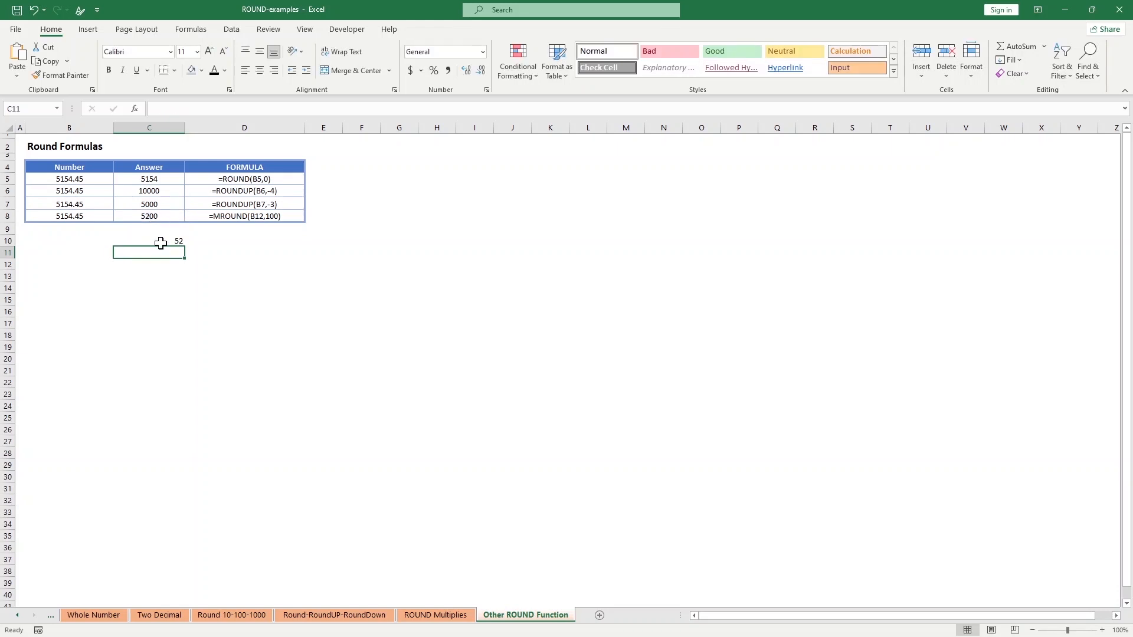
# Change the formula in C10 to =C8/11 to test a different divisor
pyautogui.press('Up')
pyautogui.click(183, 108)
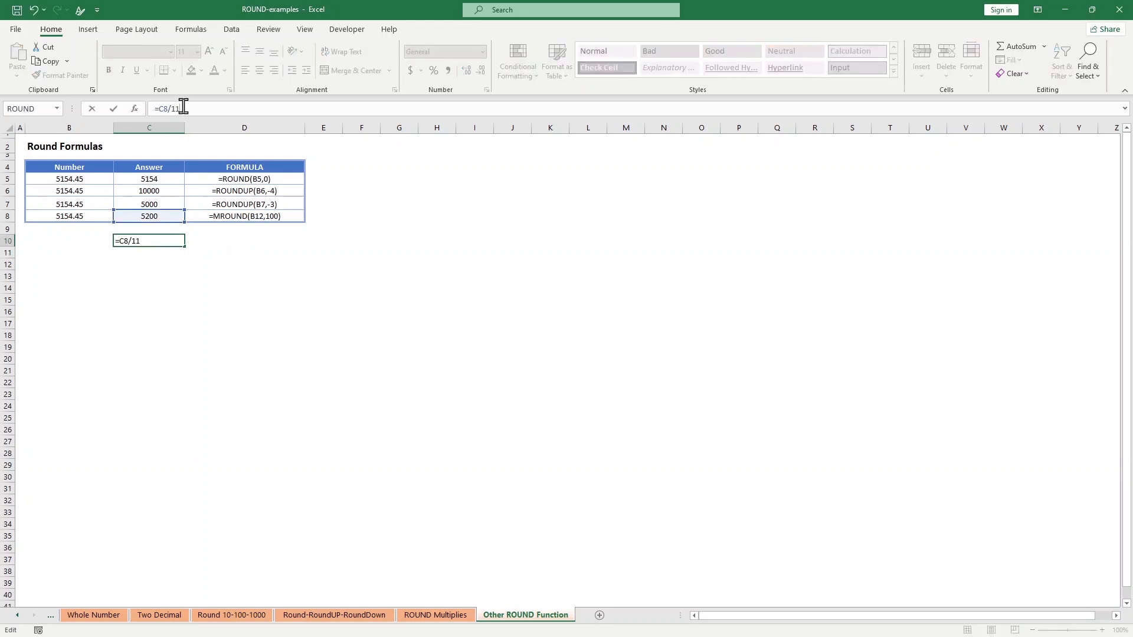
pyautogui.press('Return')
pyautogui.press('Down')
pyautogui.press('Down')
pyautogui.press('Right')
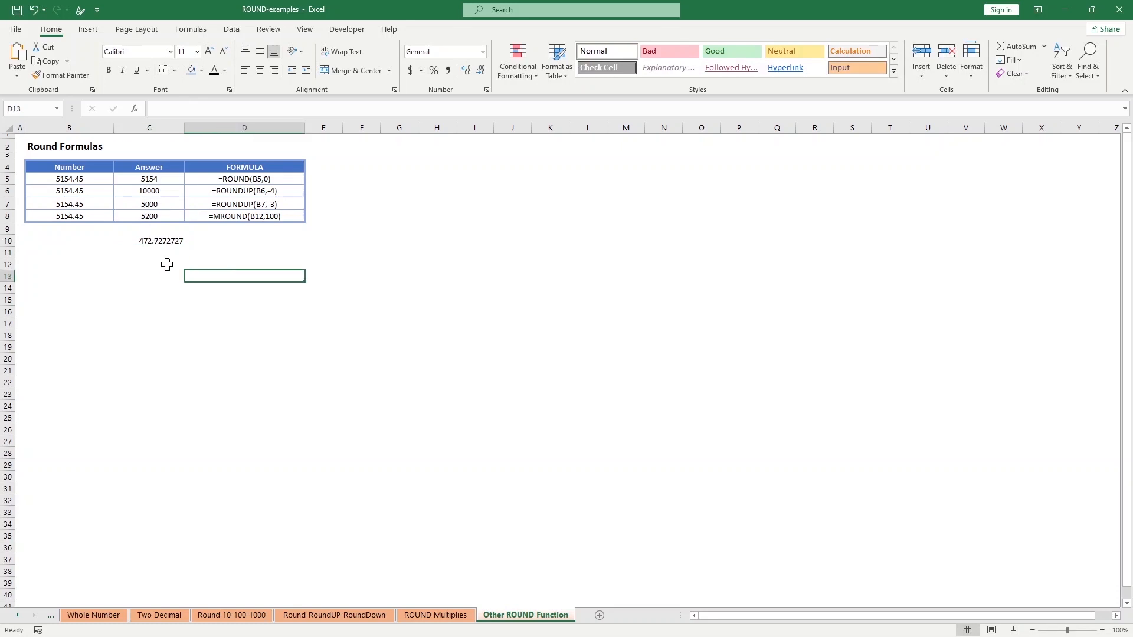
# Clear the divisor test formula from cell C10
pyautogui.click(167, 265)
pyautogui.click(153, 243)
pyautogui.press('BackSpace')
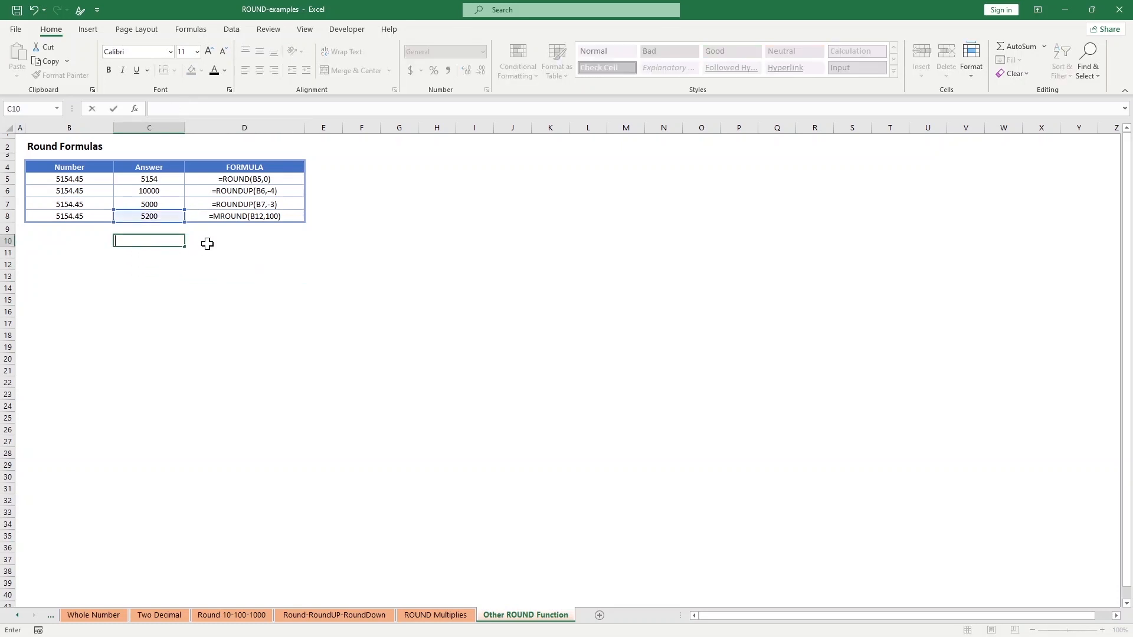
pyautogui.click(198, 300)
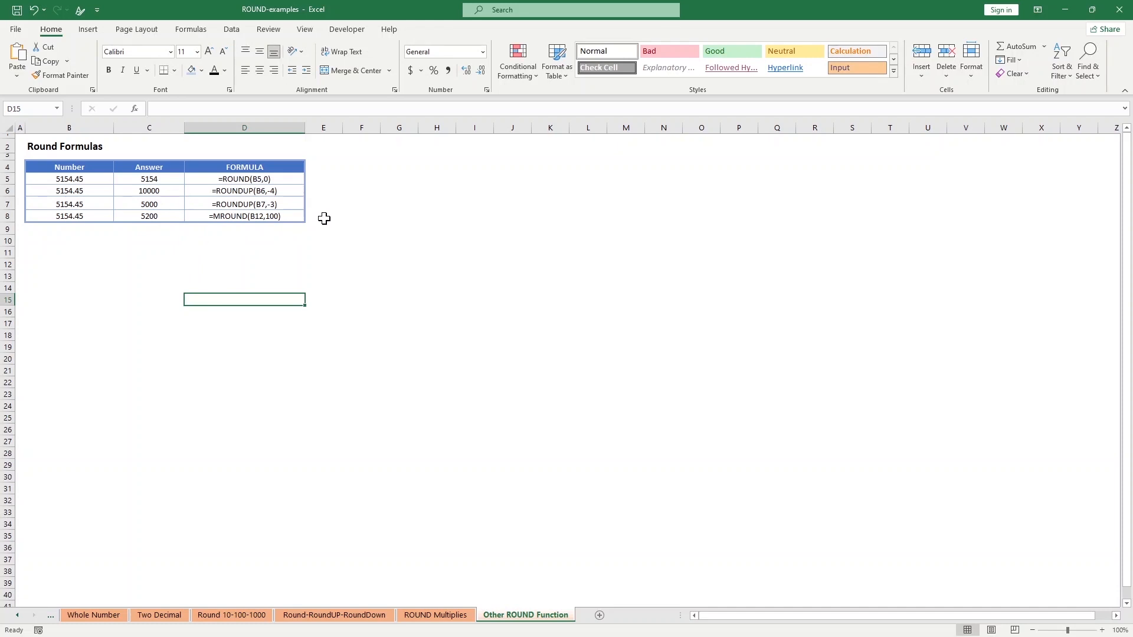
# Enter an MROUND formula in E8 that rounds the number in B8 to the nearest multiple of 5
pyautogui.click(324, 218)
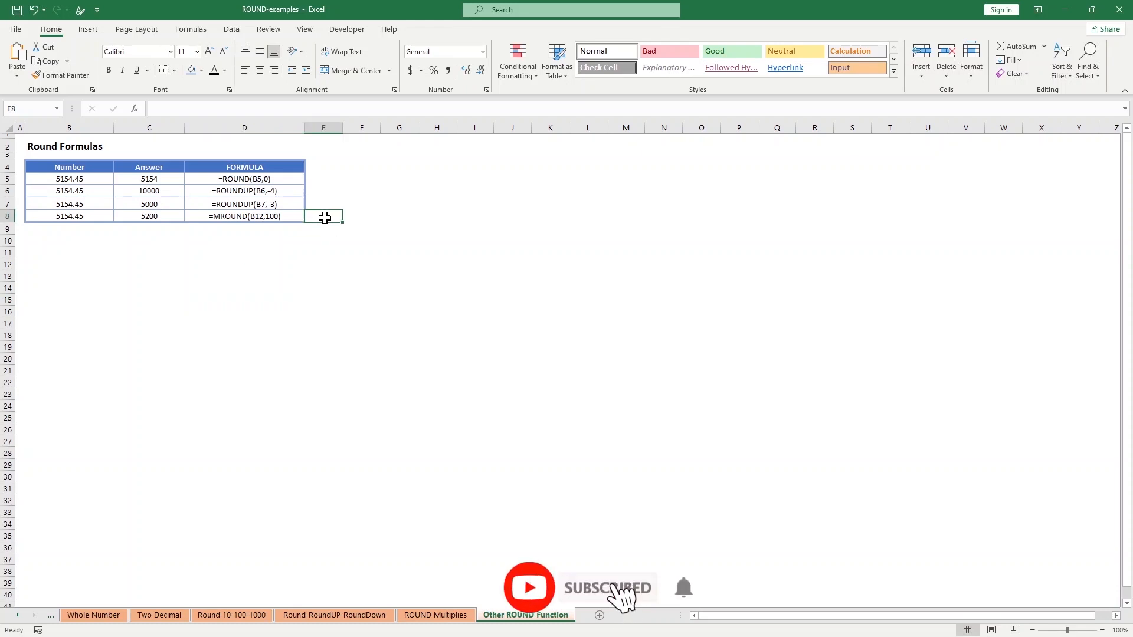
pyautogui.write('=')
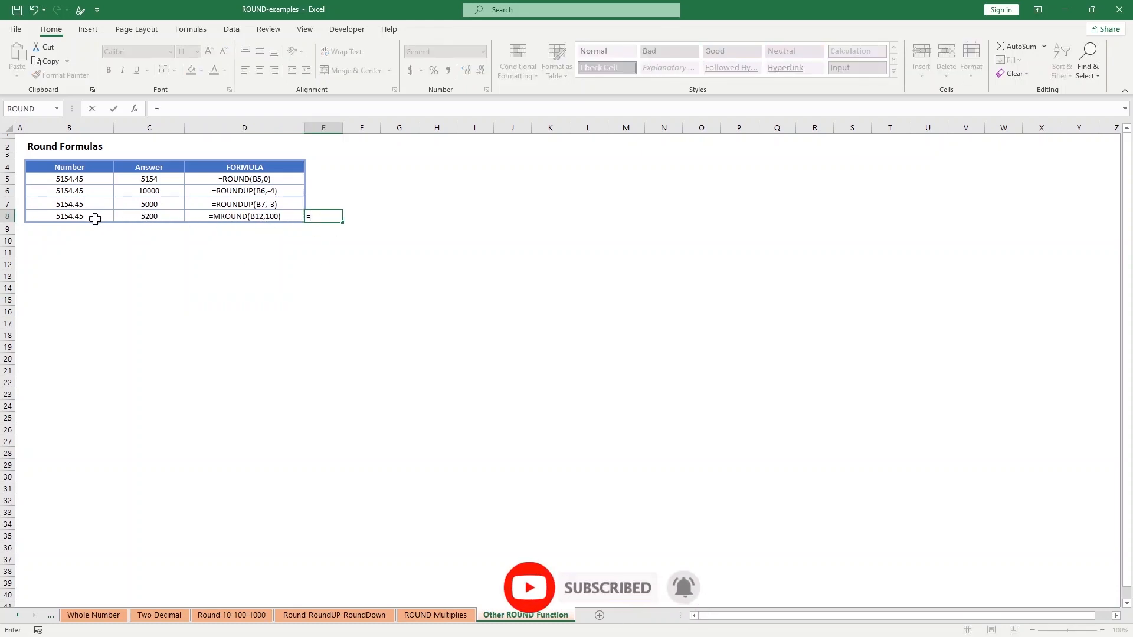
pyautogui.write('m')
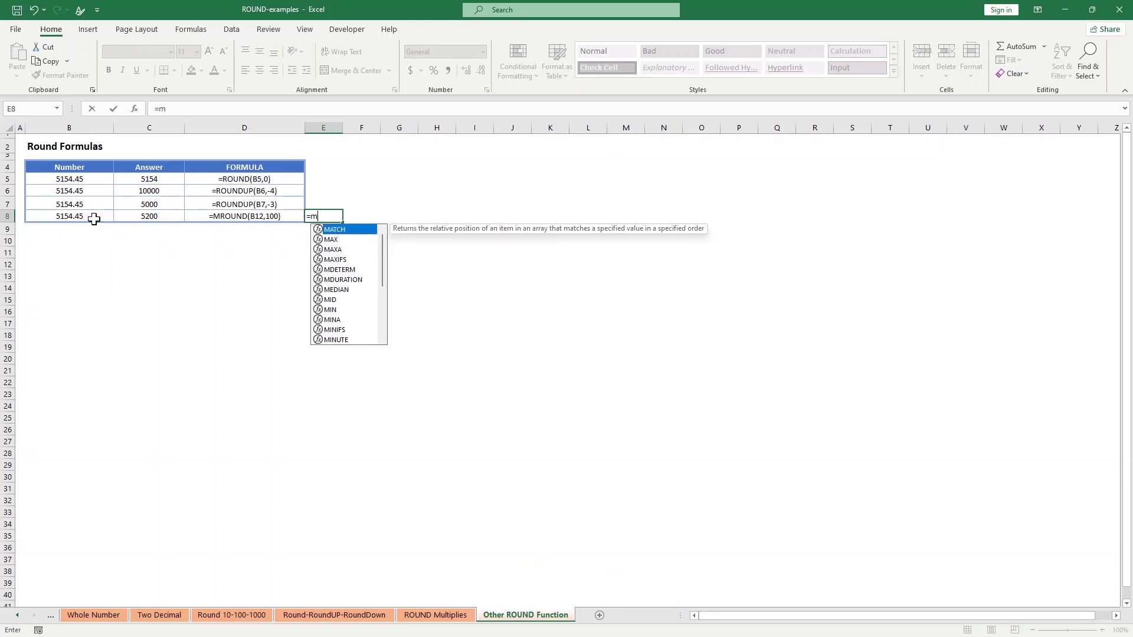
pyautogui.write('round(')
pyautogui.click(85, 218)
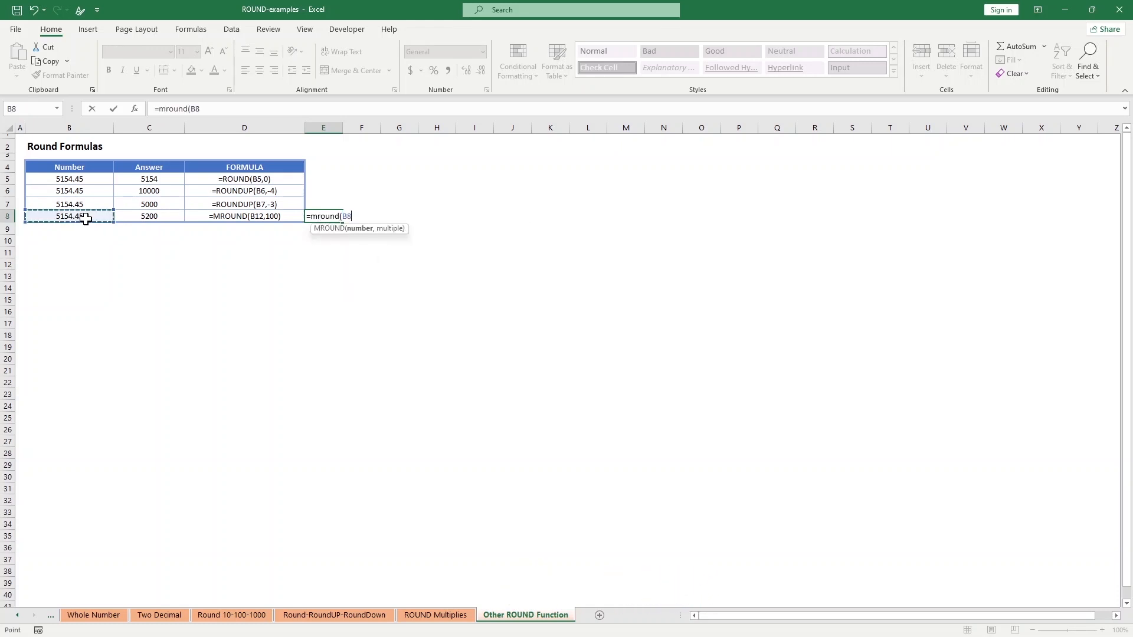
pyautogui.write(',5')
pyautogui.press('Return')
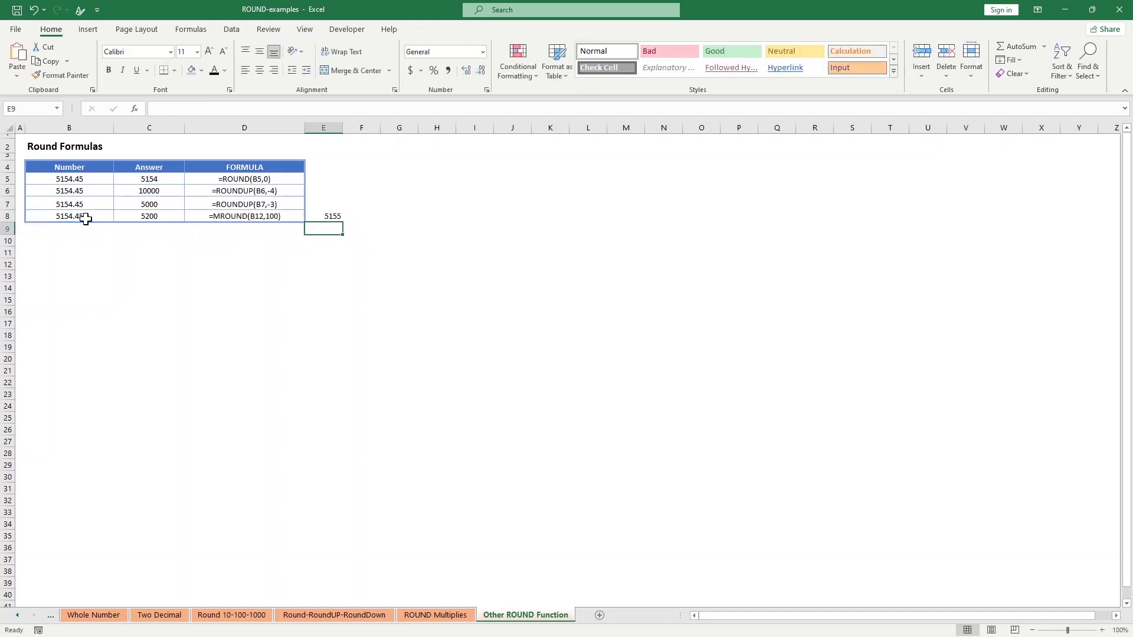
# Enter =E8/5 in E9 to check that the rounded number is a multiple of 5
pyautogui.write('=')
pyautogui.click(330, 216)
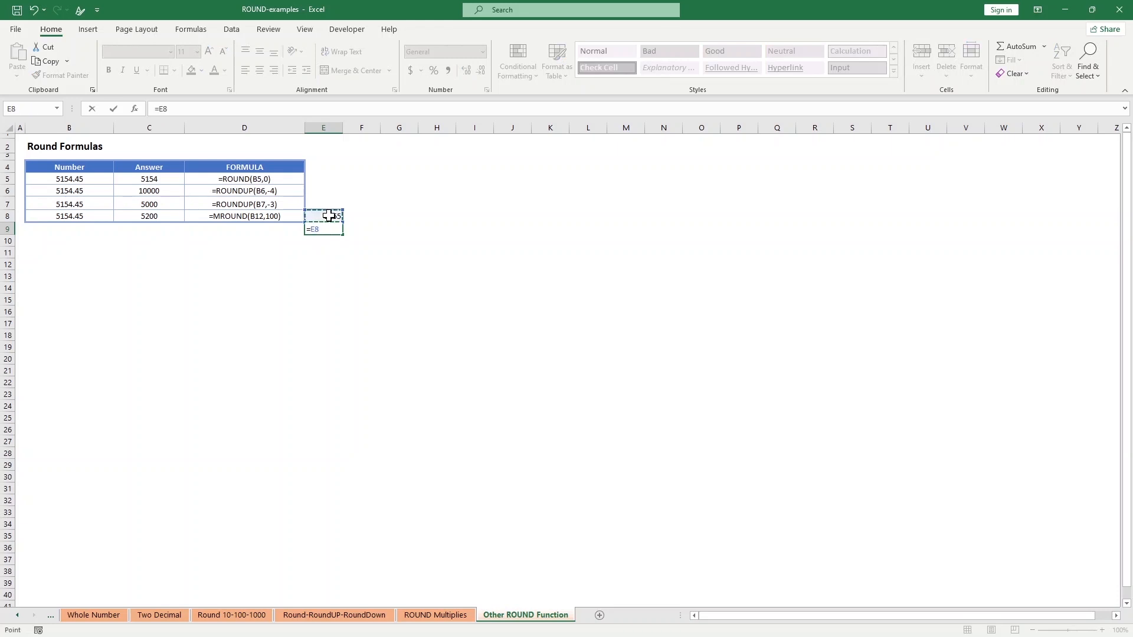
pyautogui.write('/5')
pyautogui.press('Return')
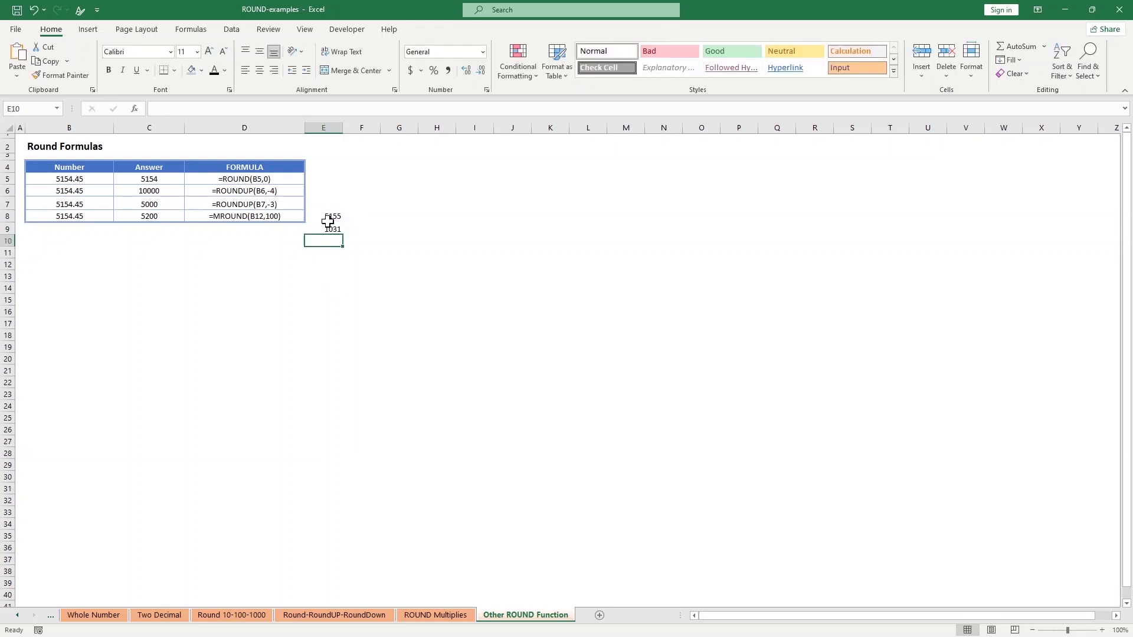
pyautogui.click(329, 229)
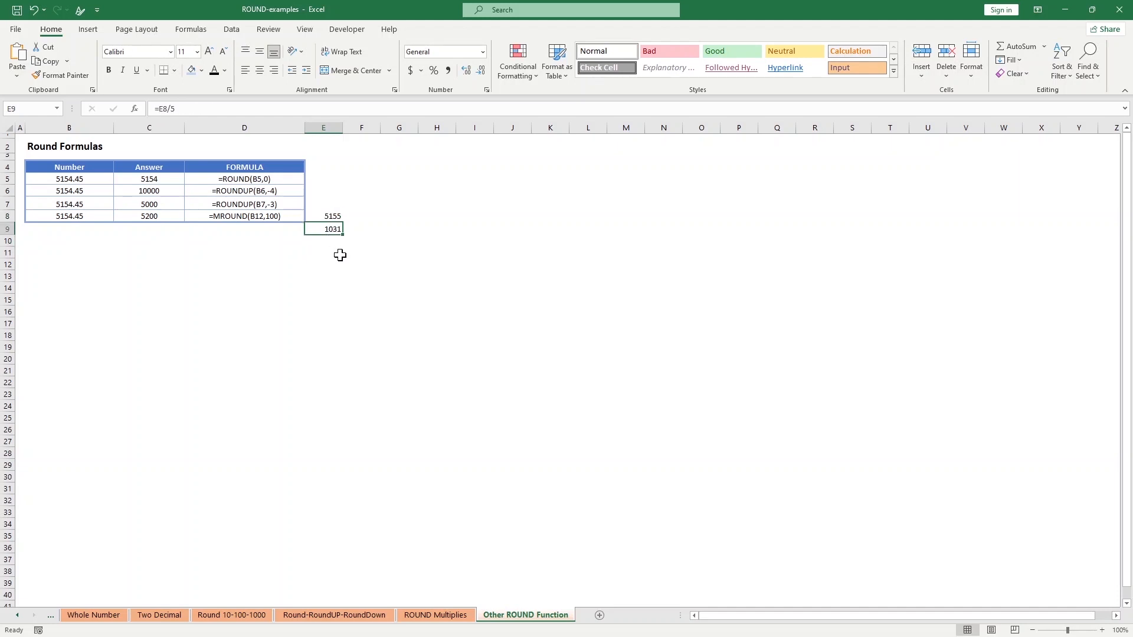